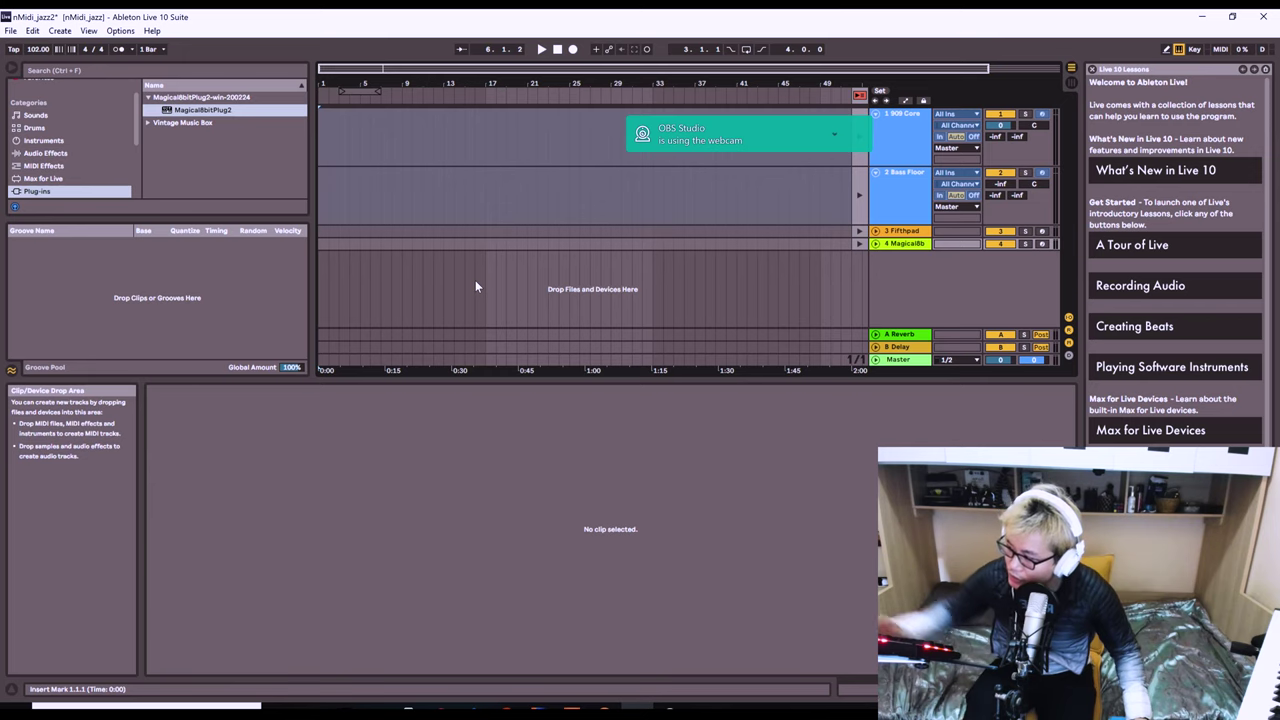
- Switch back and forth between Session View and Arrangement View to compare the two layouts, ending in Arrangement View
key(Tab)
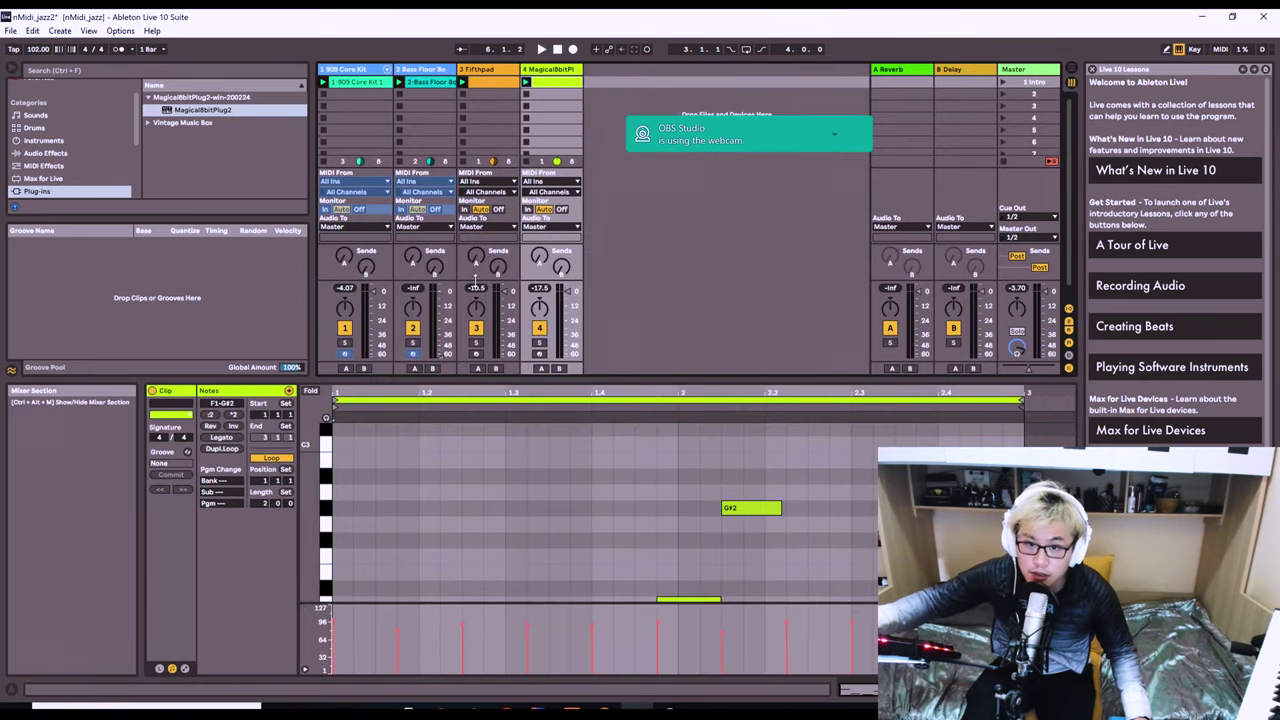
key(Tab)
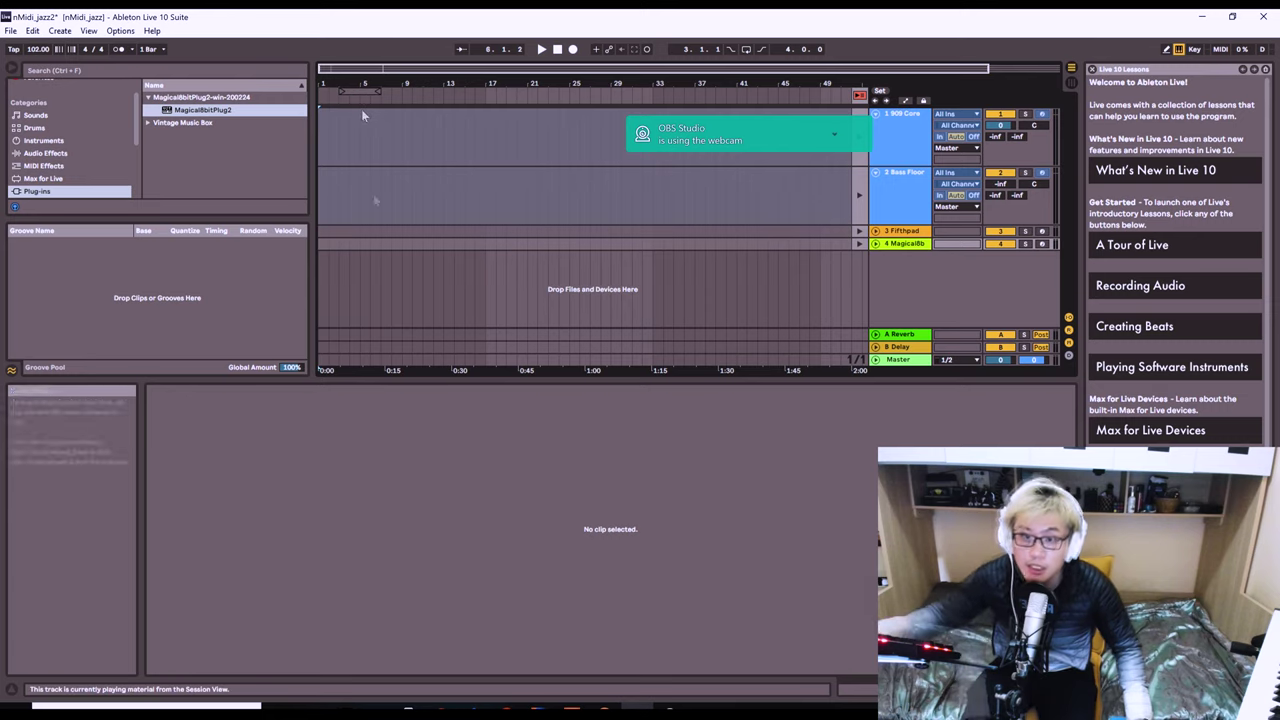
click(323, 103)
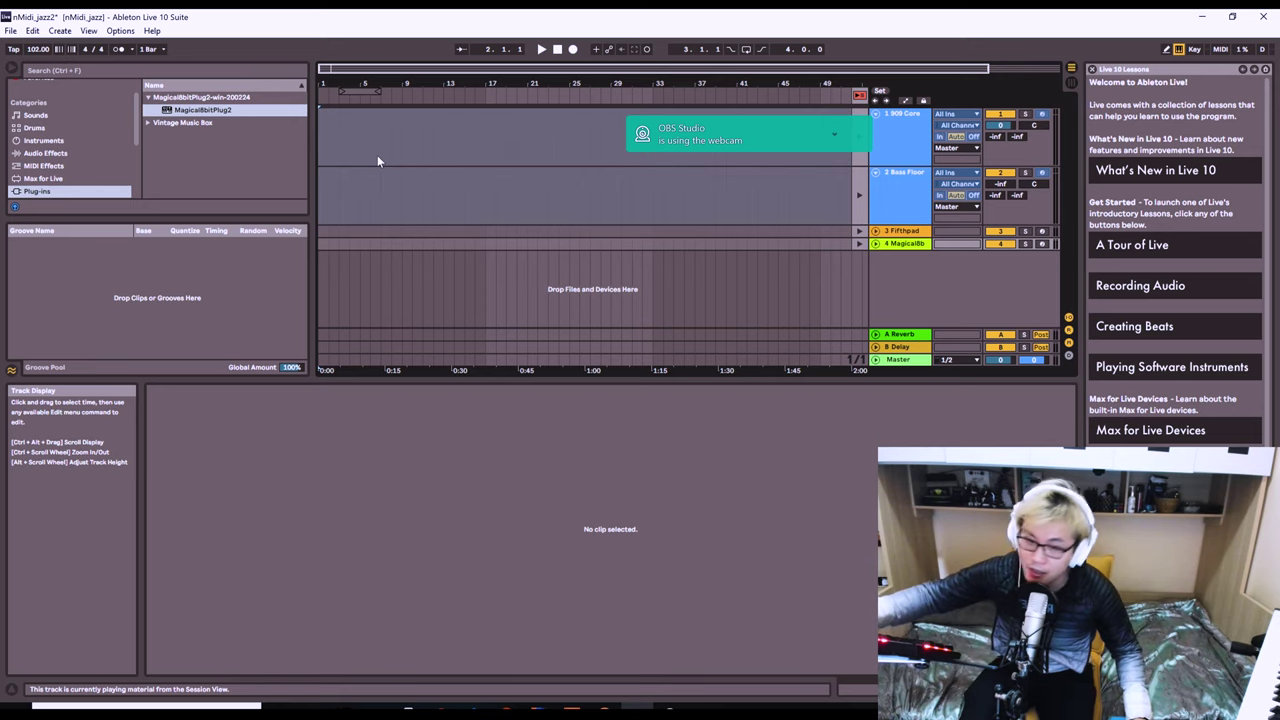
key(Tab)
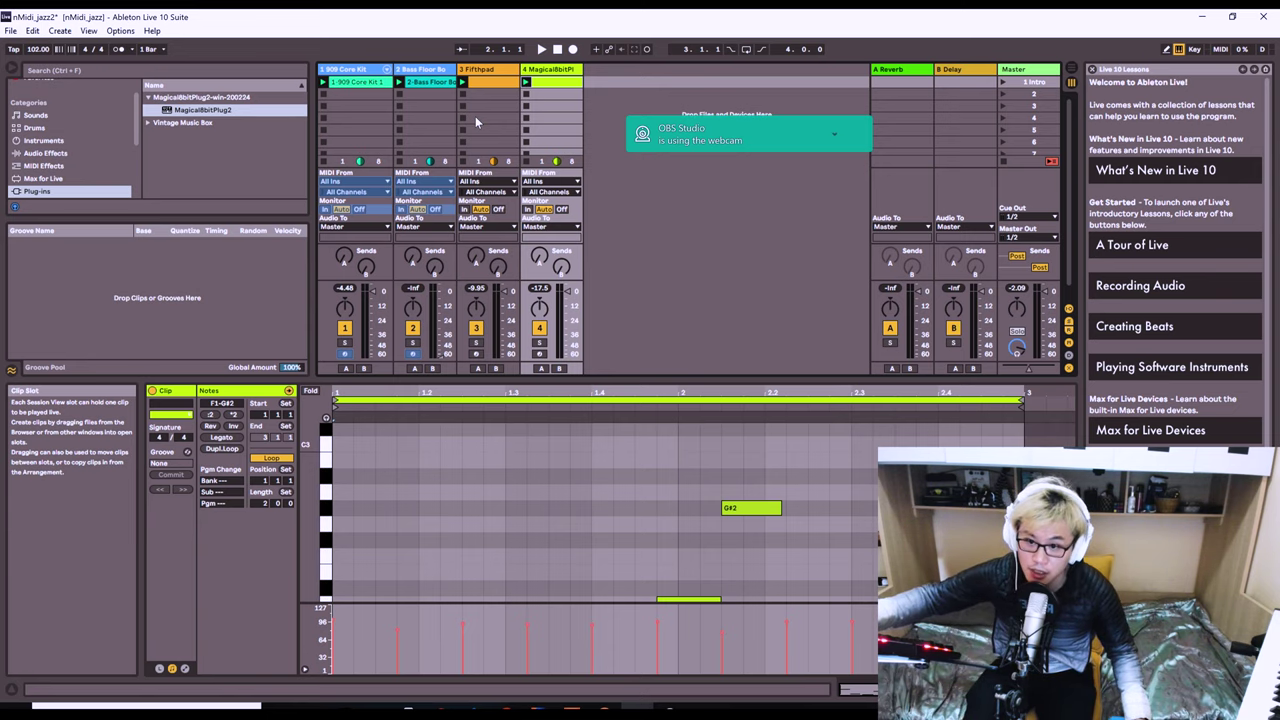
key(Tab)
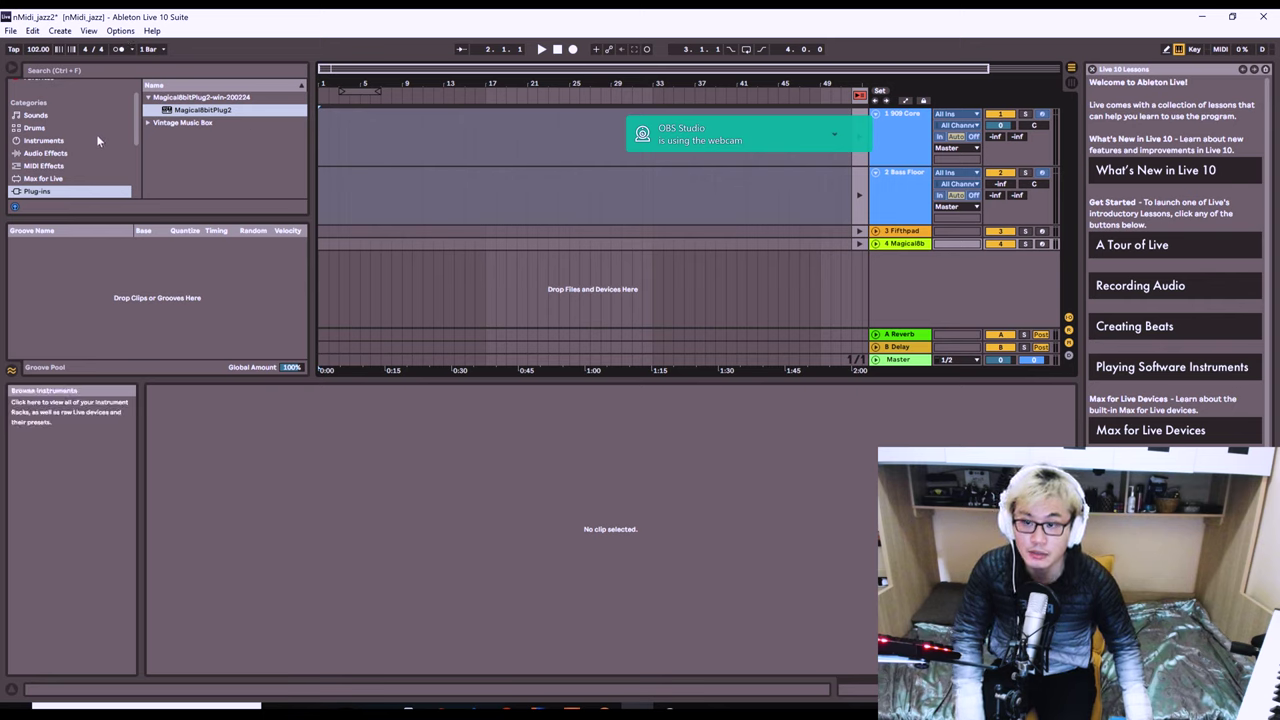
- Look through the browser's categories and places, toggle the Groove Pool, and leave it hidden so the browser has full height
scroll(136, 129, down, 3)
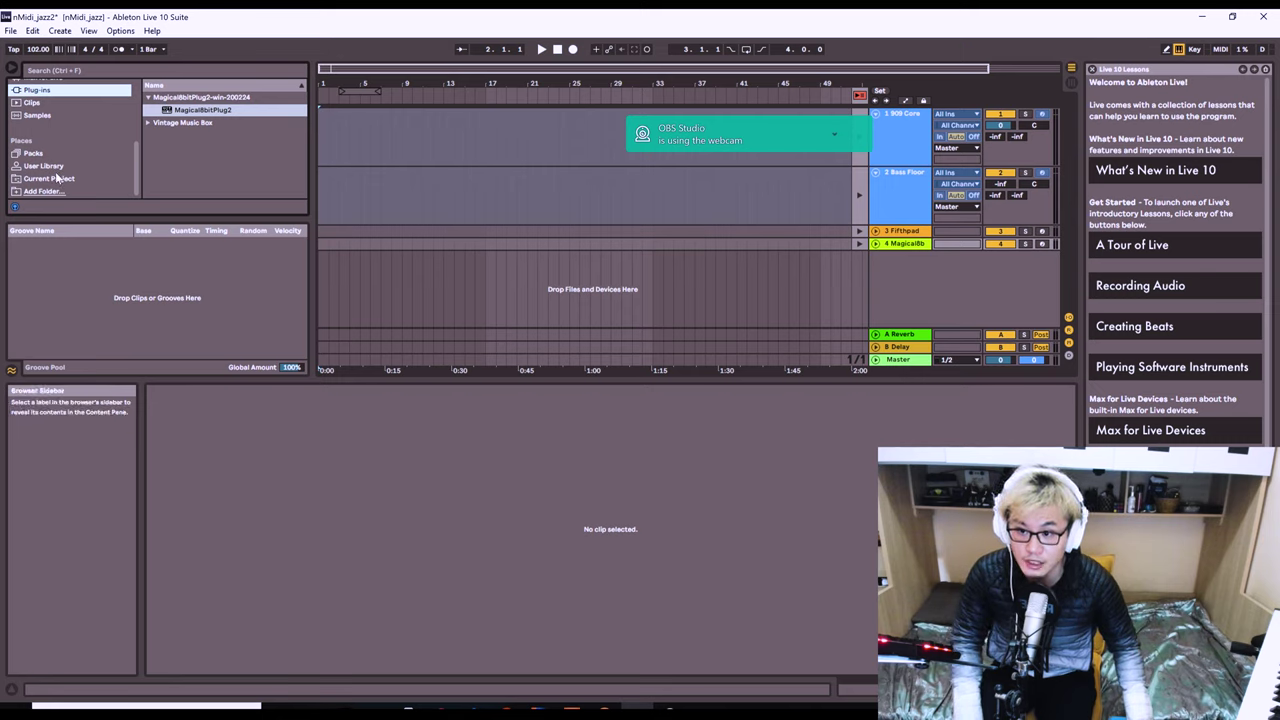
click(10, 372)
click(10, 372)
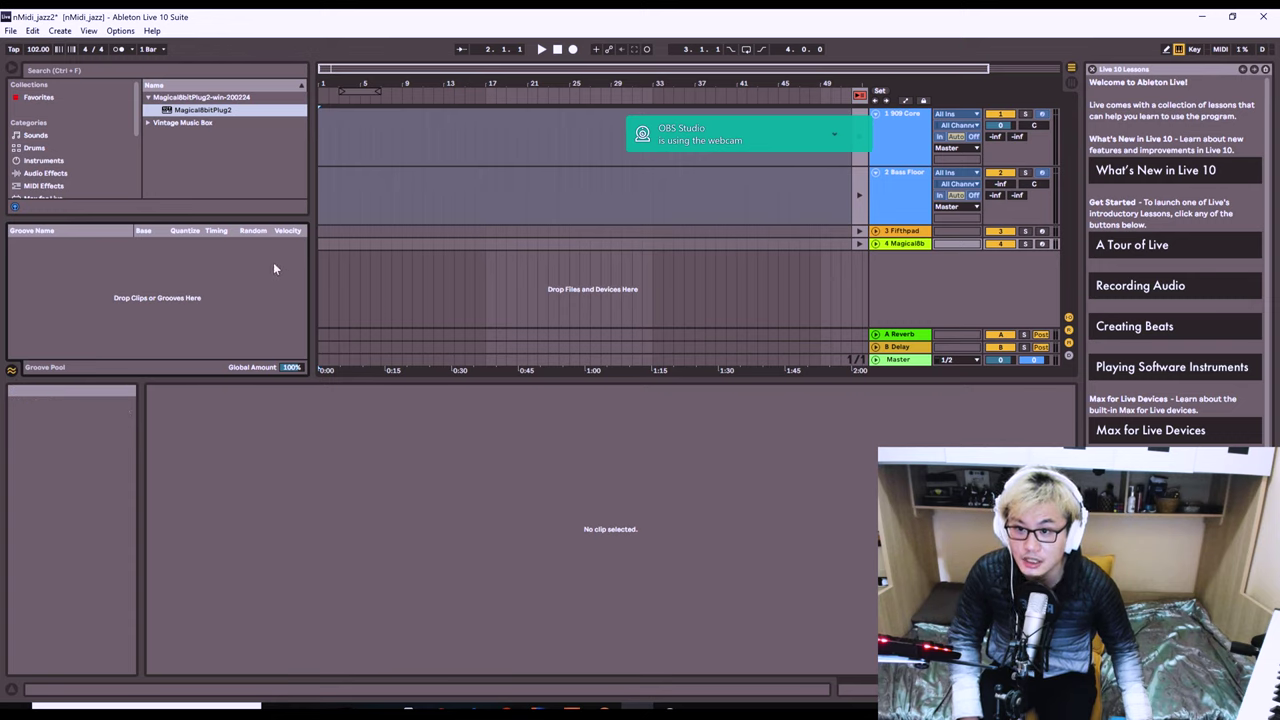
click(15, 370)
click(14, 370)
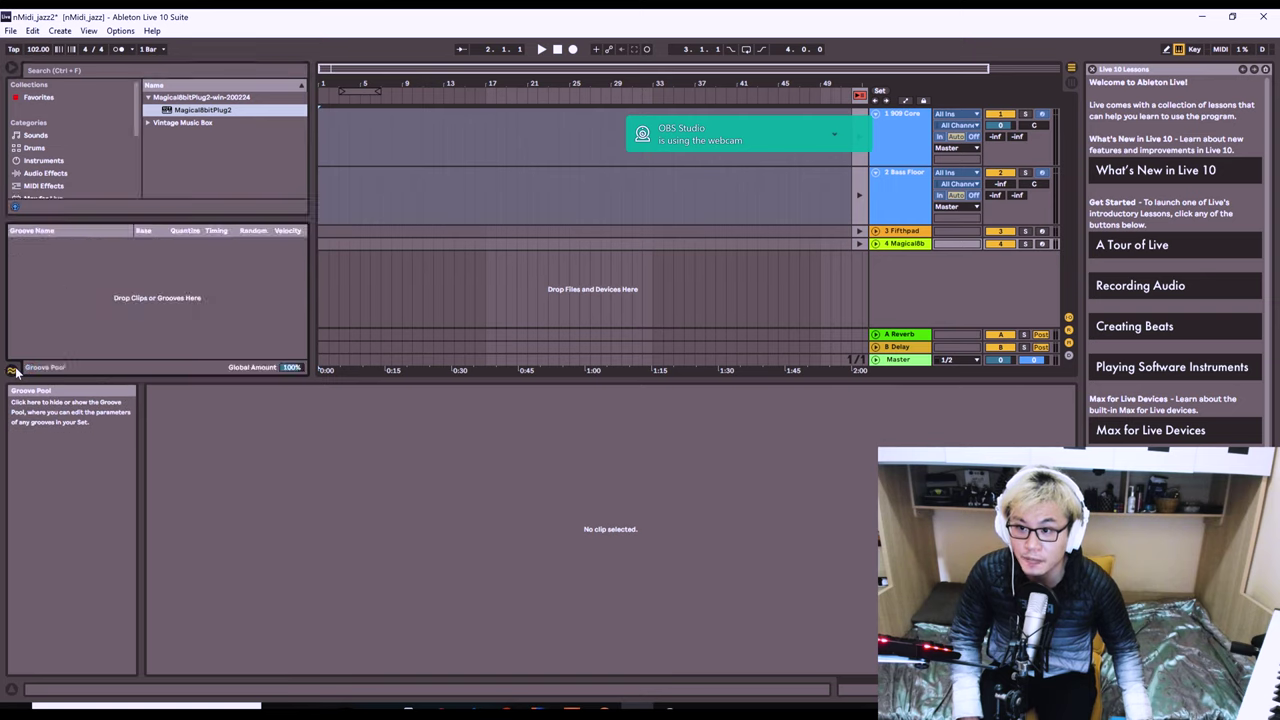
click(14, 370)
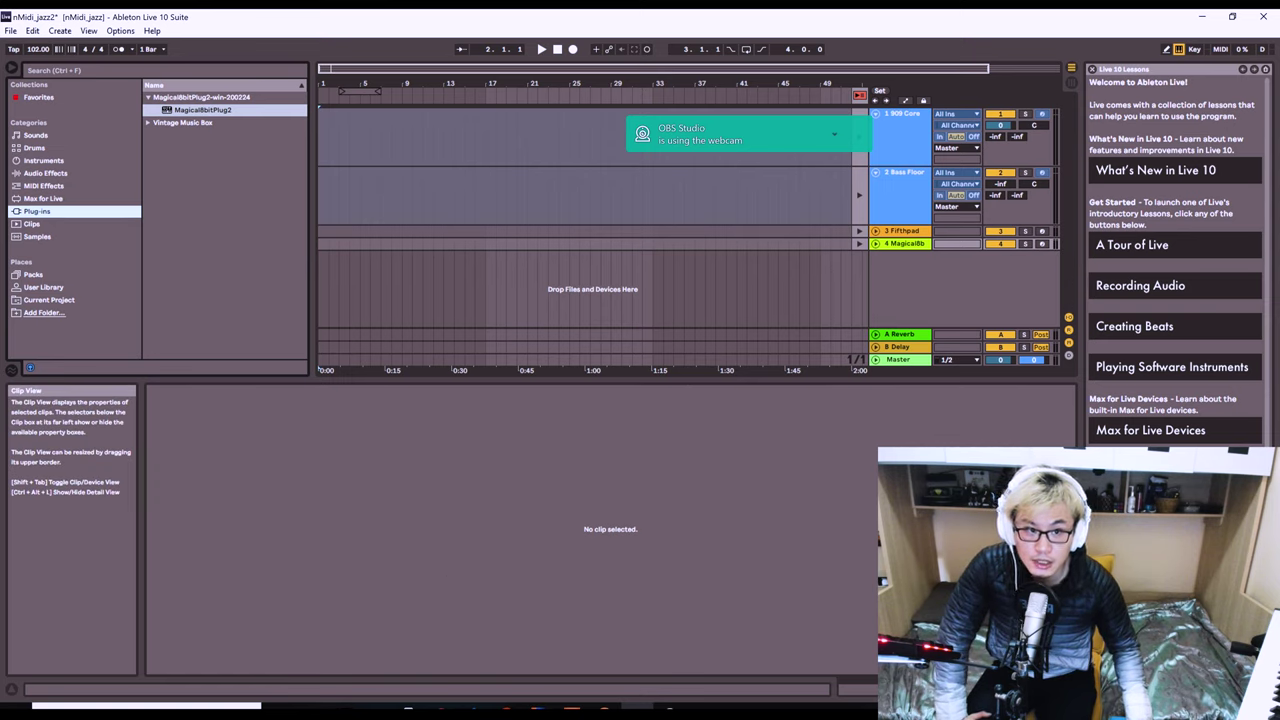
- Hide and show the In/Out section in Arrangement View several times, leaving it shown
click(1069, 323)
click(1069, 322)
click(1069, 322)
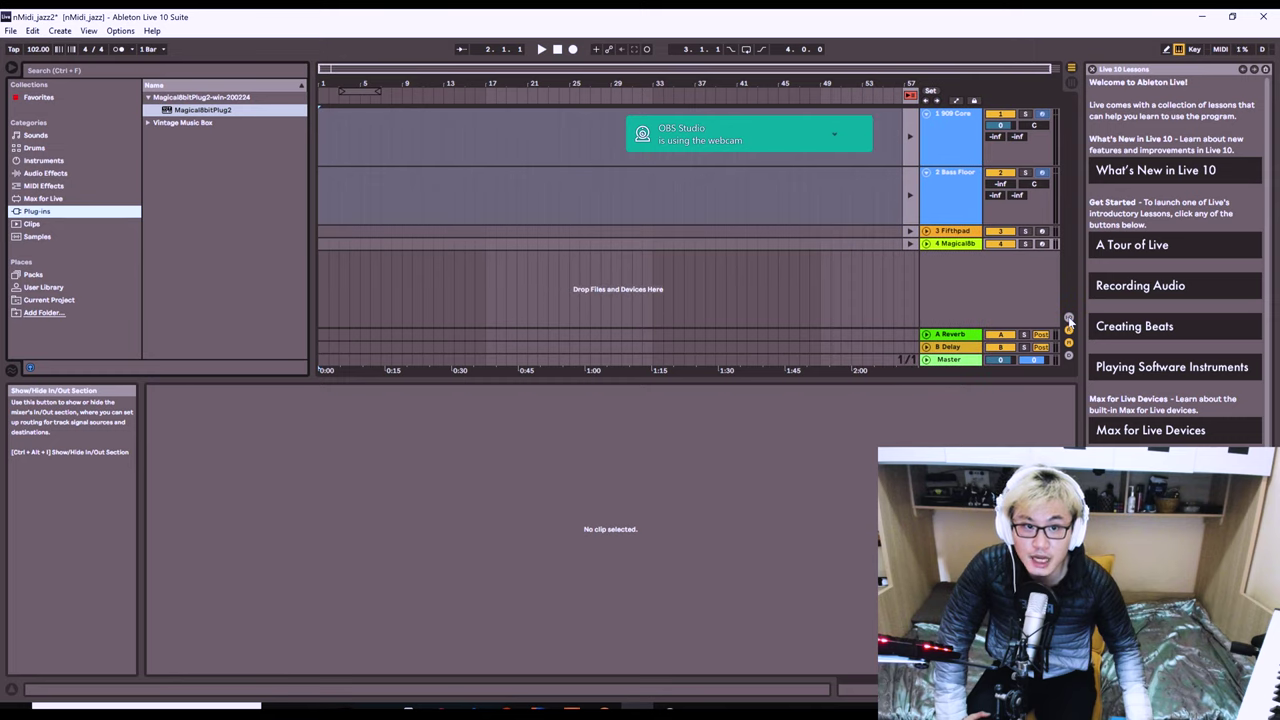
click(1069, 322)
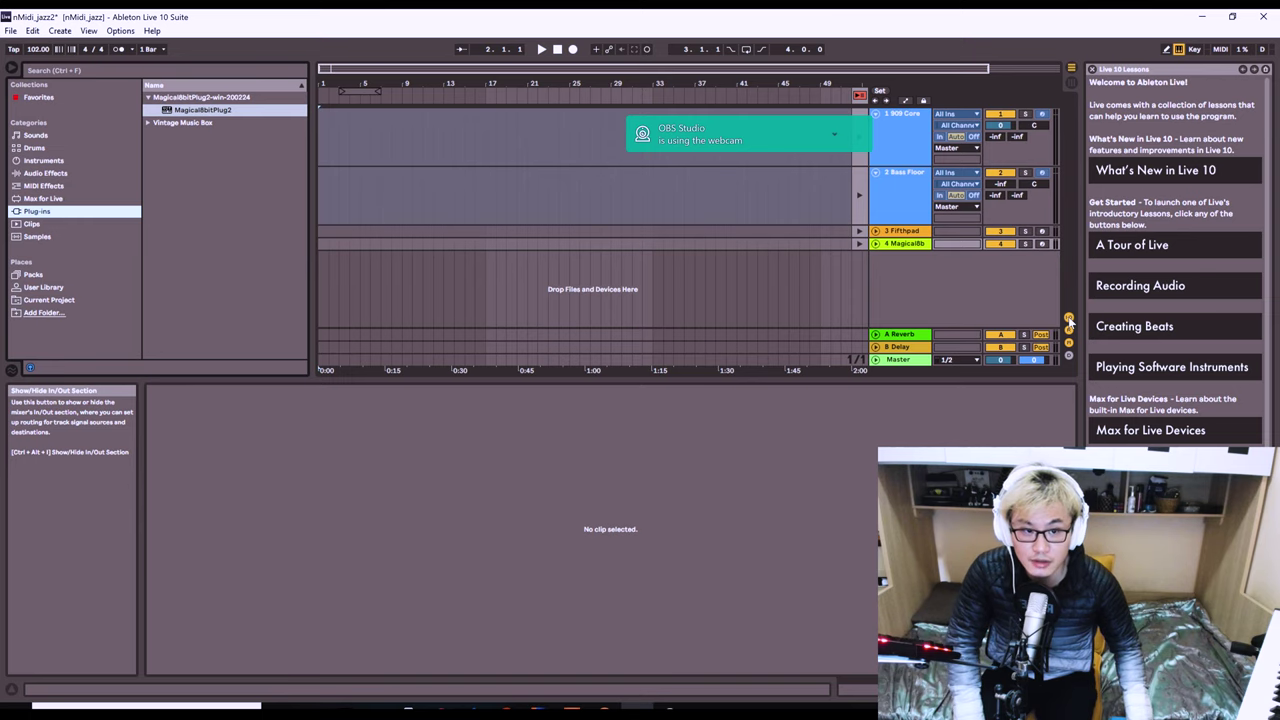
click(1069, 321)
click(1069, 321)
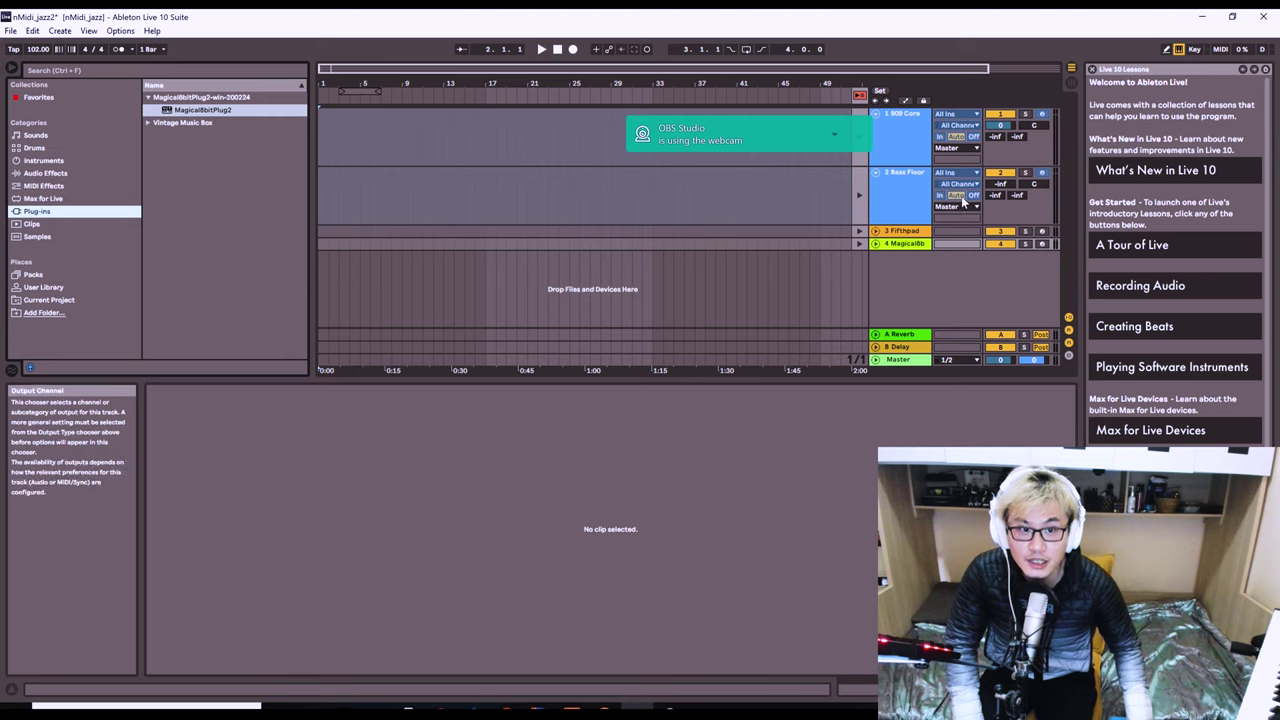
- Hide and show the Reverb and Delay return tracks in Arrangement View several times, leaving them shown
click(1068, 334)
click(1068, 334)
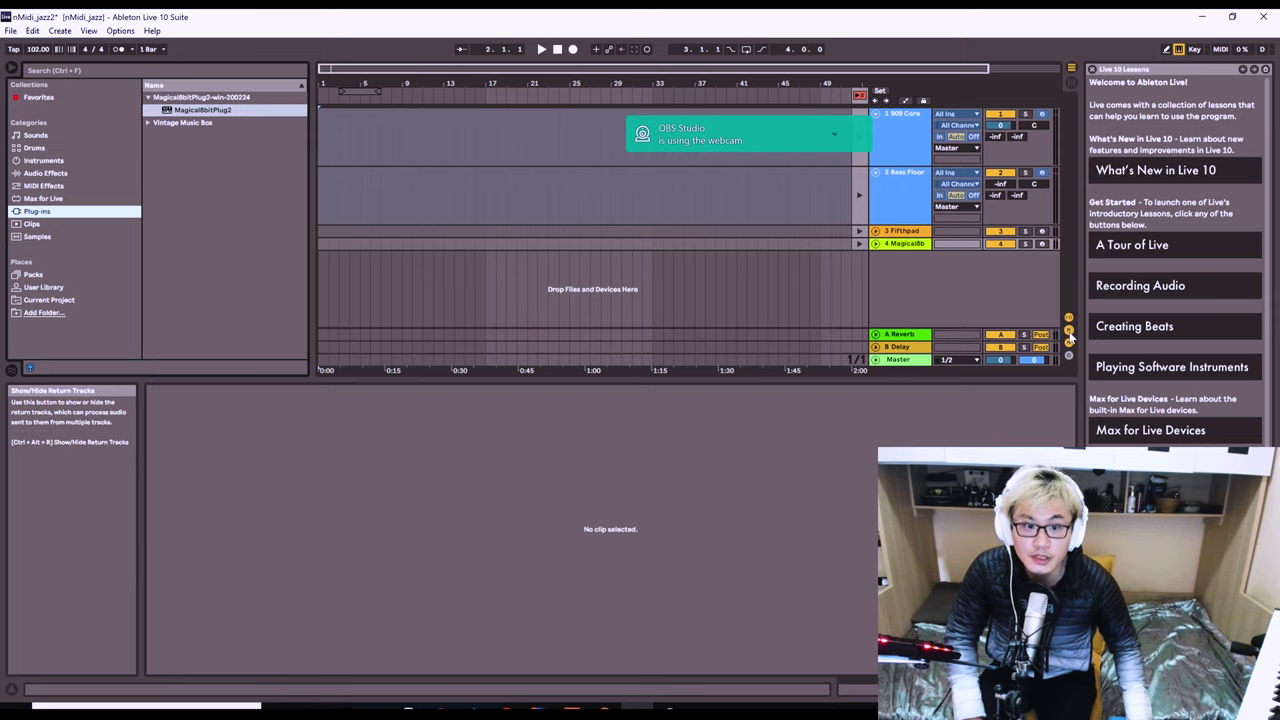
click(1068, 335)
click(1068, 335)
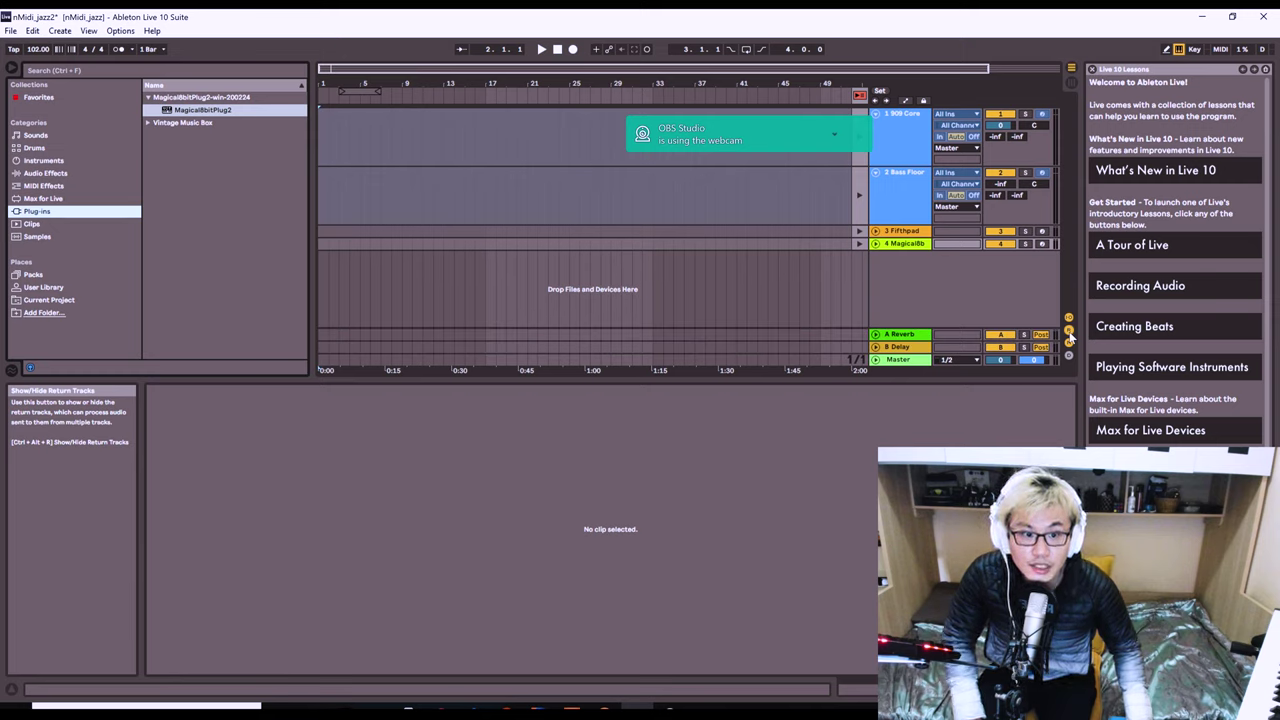
click(1068, 335)
click(1068, 335)
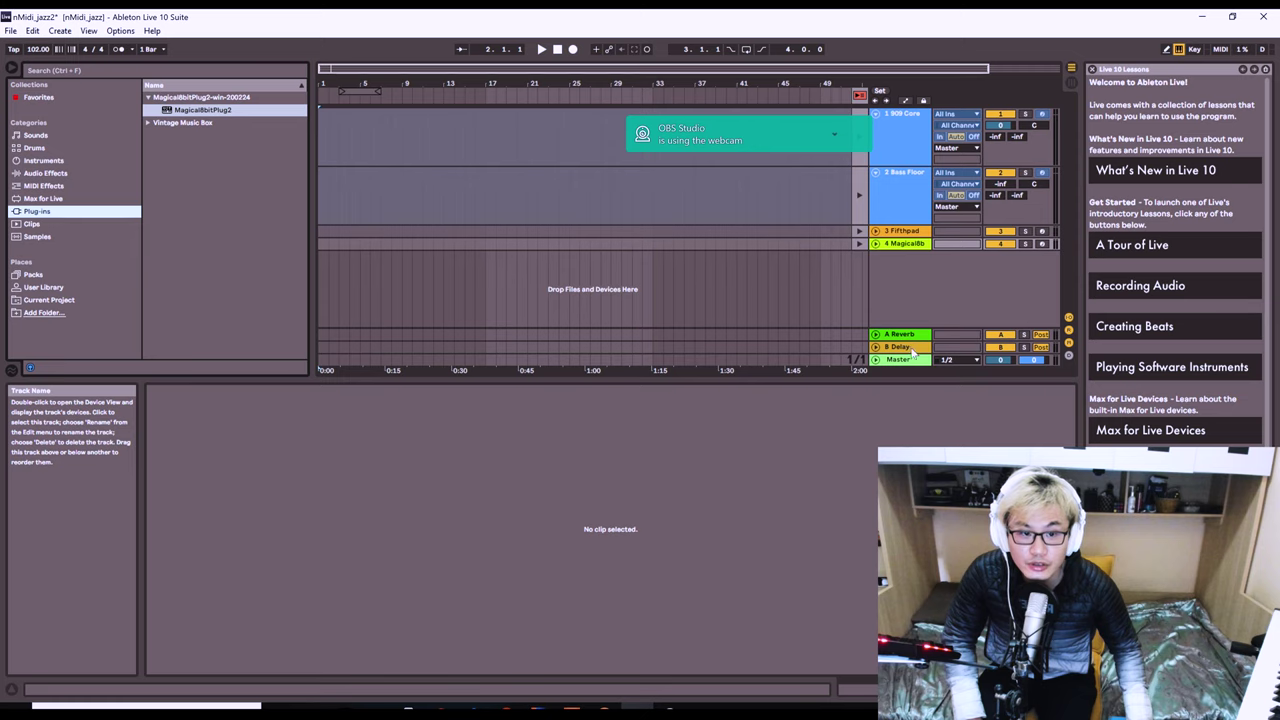
- Toggle the mixer section in Arrangement View off and on repeatedly, and briefly show and hide the track delays
click(1069, 347)
click(1069, 347)
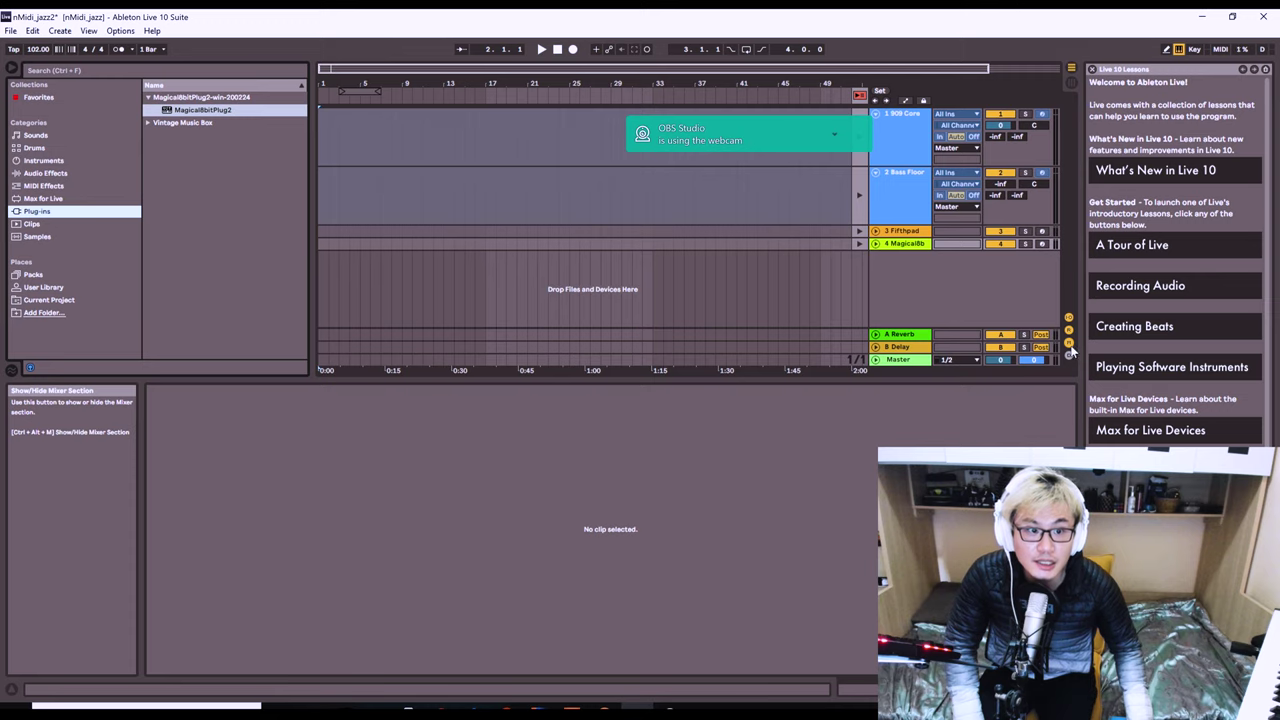
click(1069, 347)
click(1069, 347)
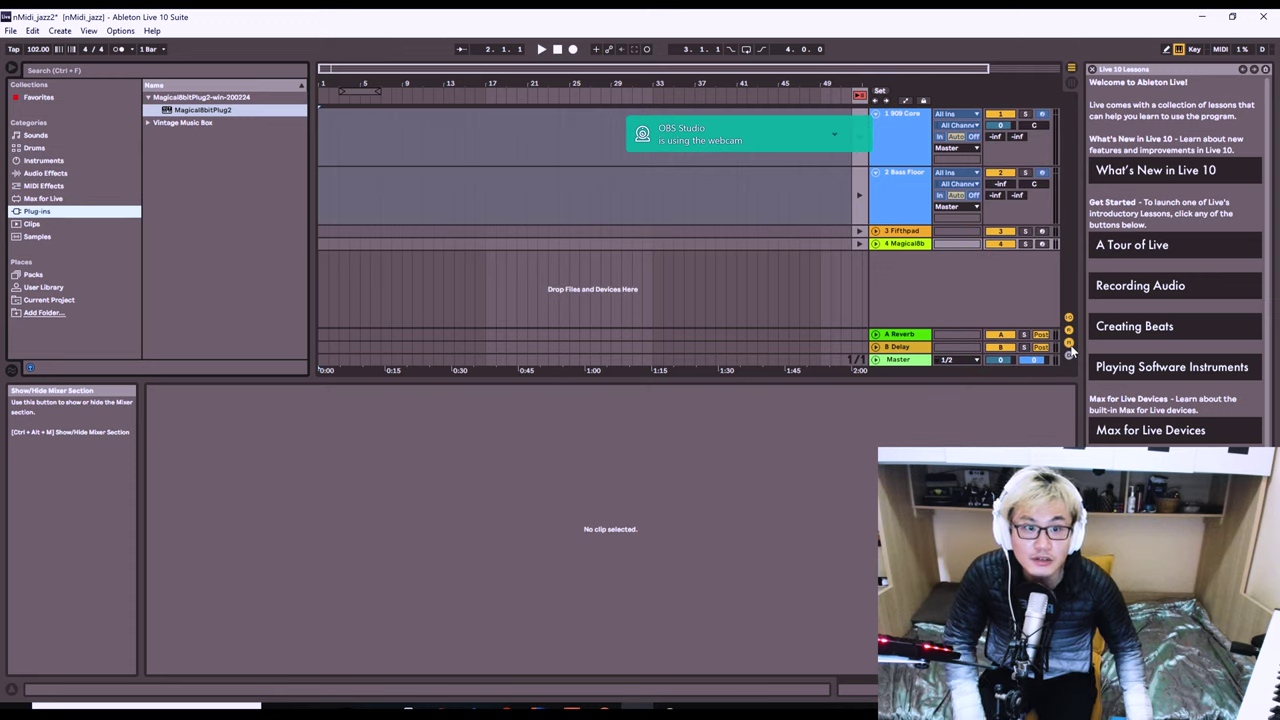
click(1069, 347)
click(1069, 347)
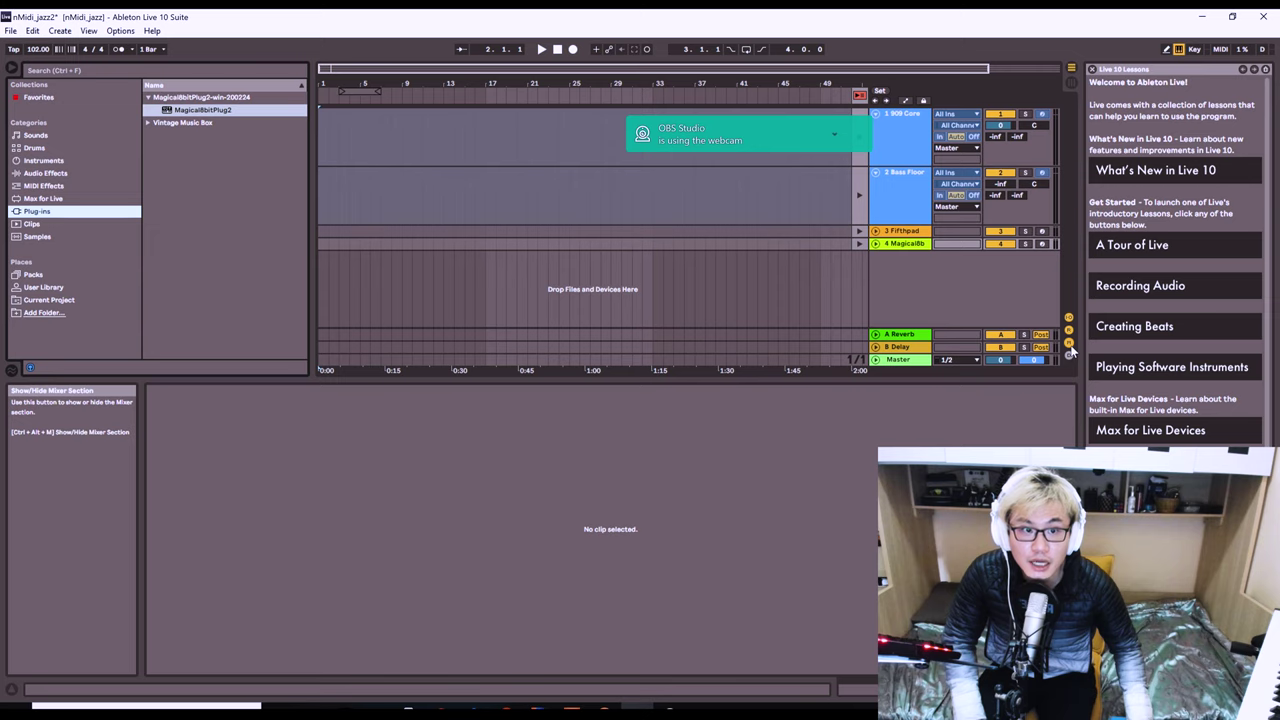
click(1069, 347)
click(1069, 347)
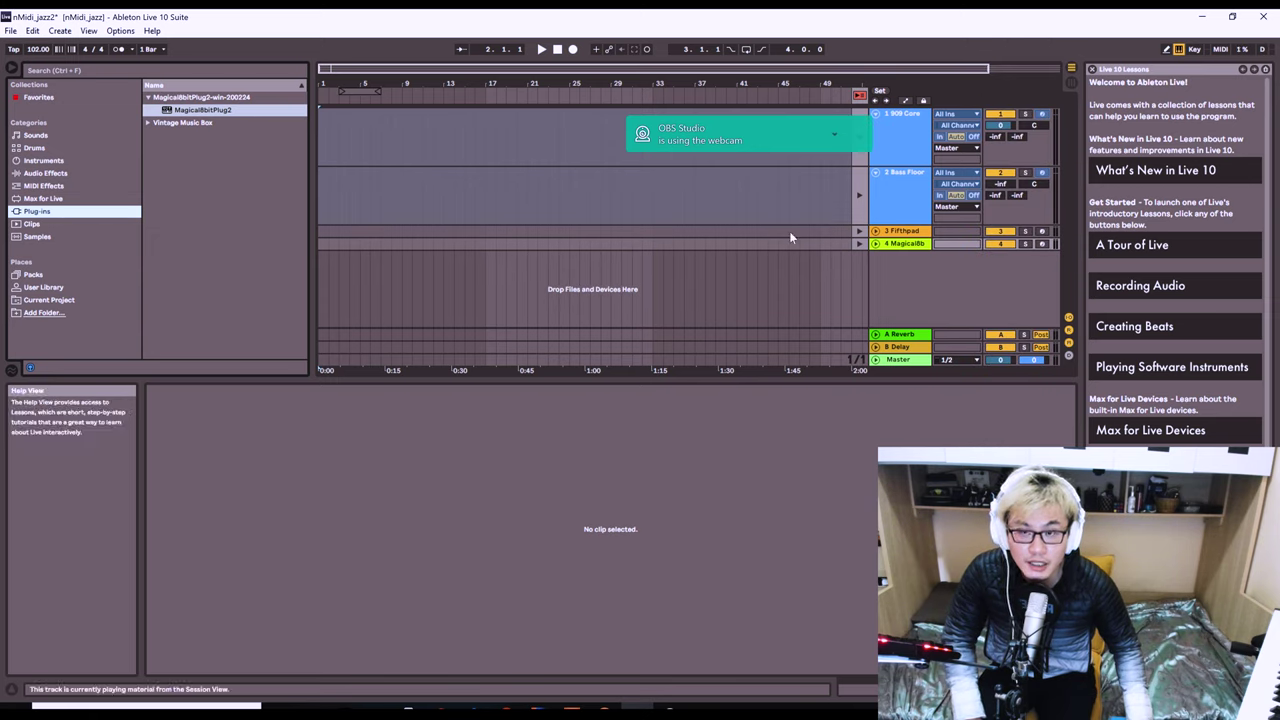
click(1069, 359)
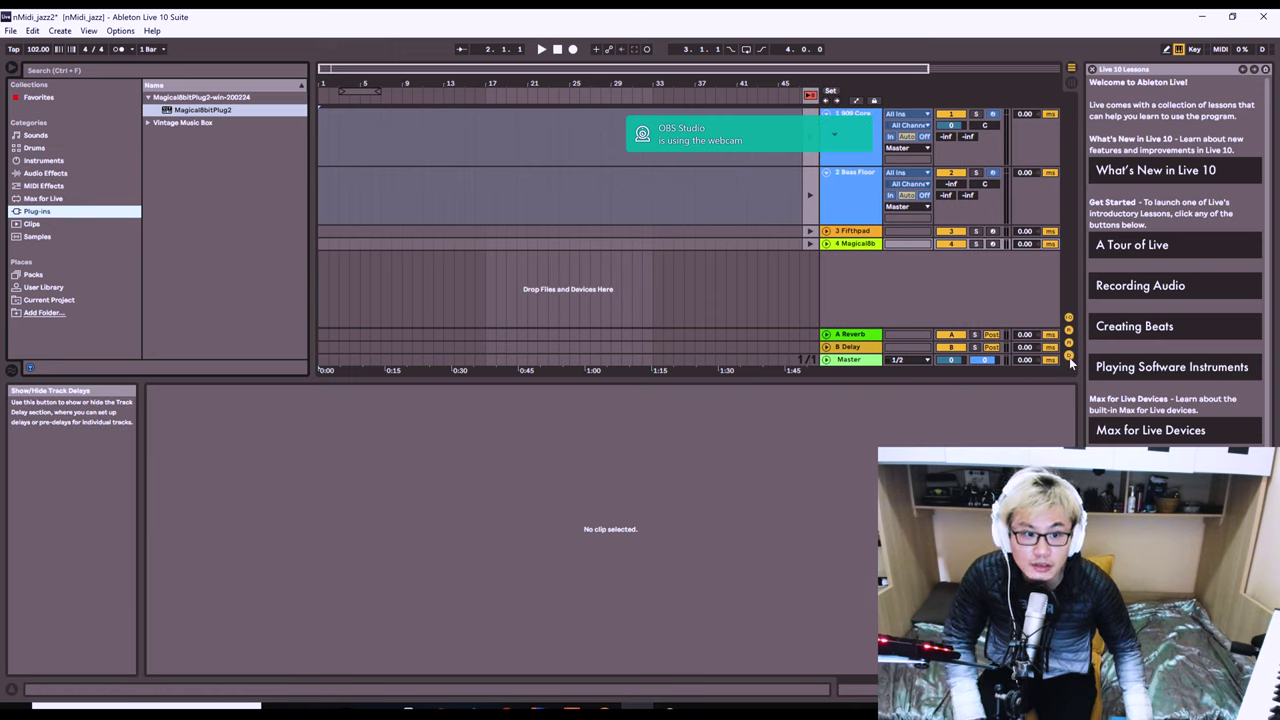
click(1069, 359)
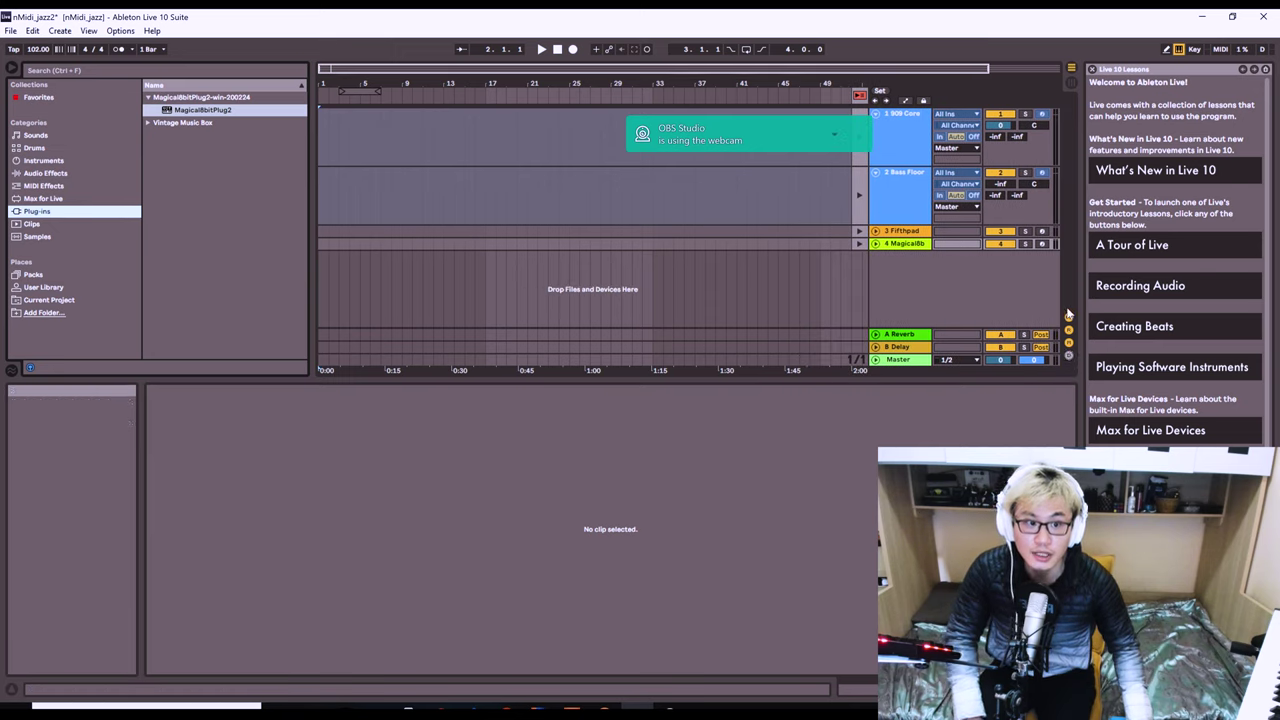
- Hide and restore the In/Out, return tracks and mixer sections in Arrangement View, and turn on the track delays
click(1069, 318)
click(1069, 330)
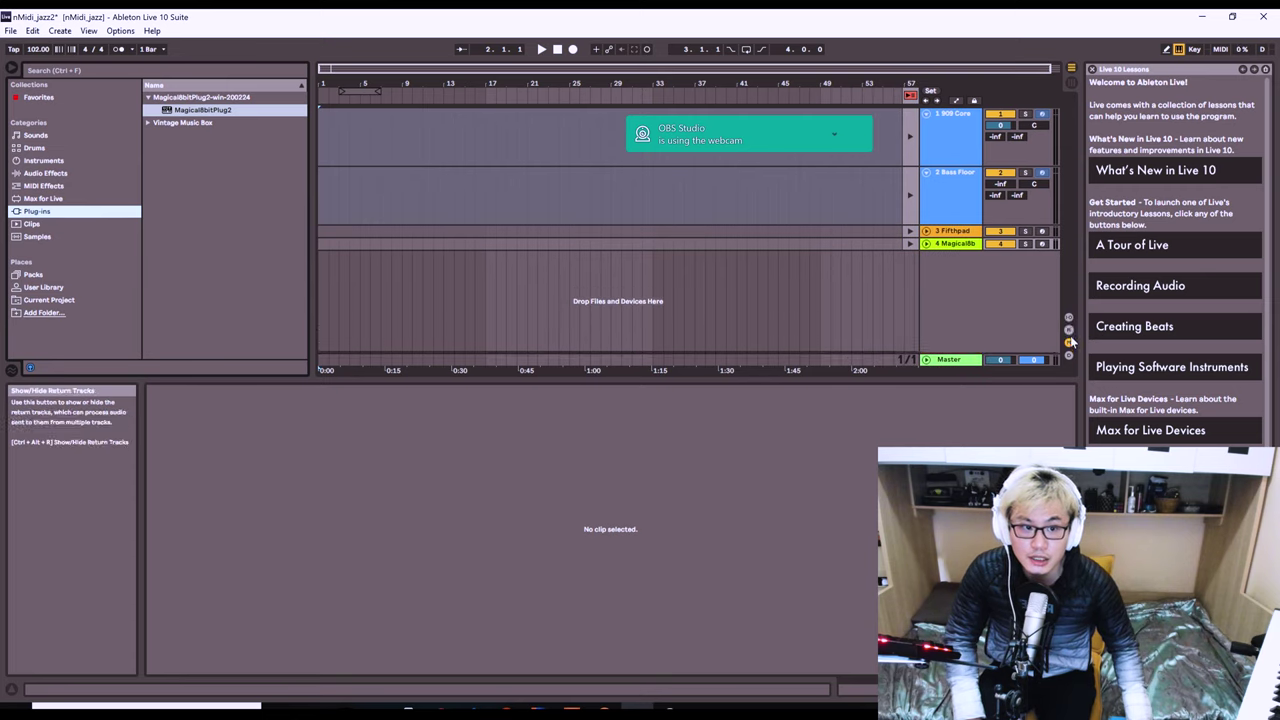
click(1069, 343)
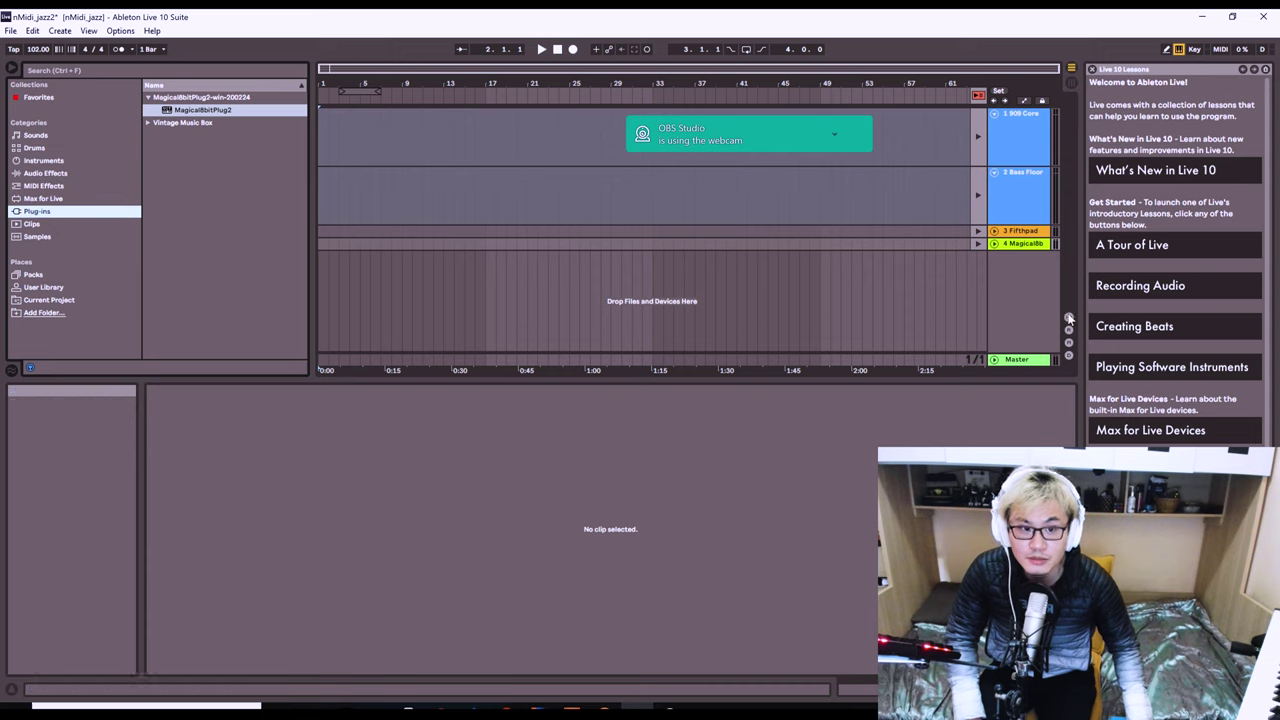
click(1069, 318)
click(1069, 330)
click(1069, 343)
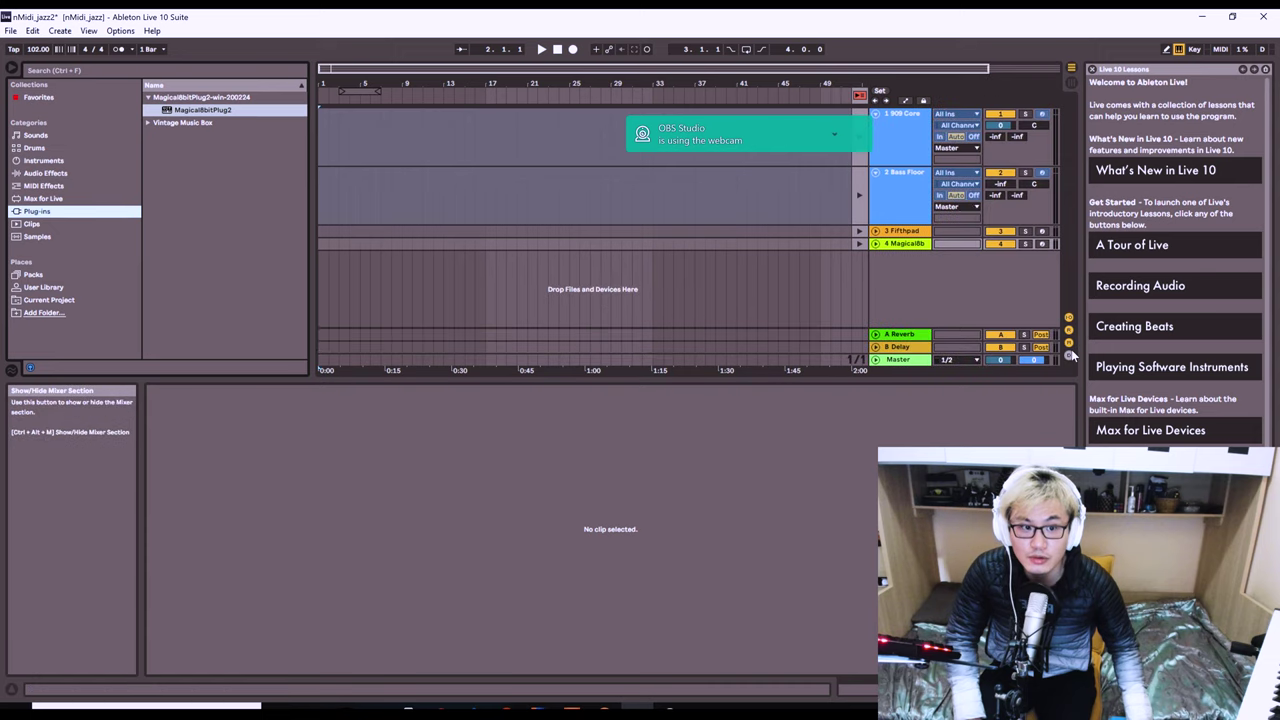
click(1069, 355)
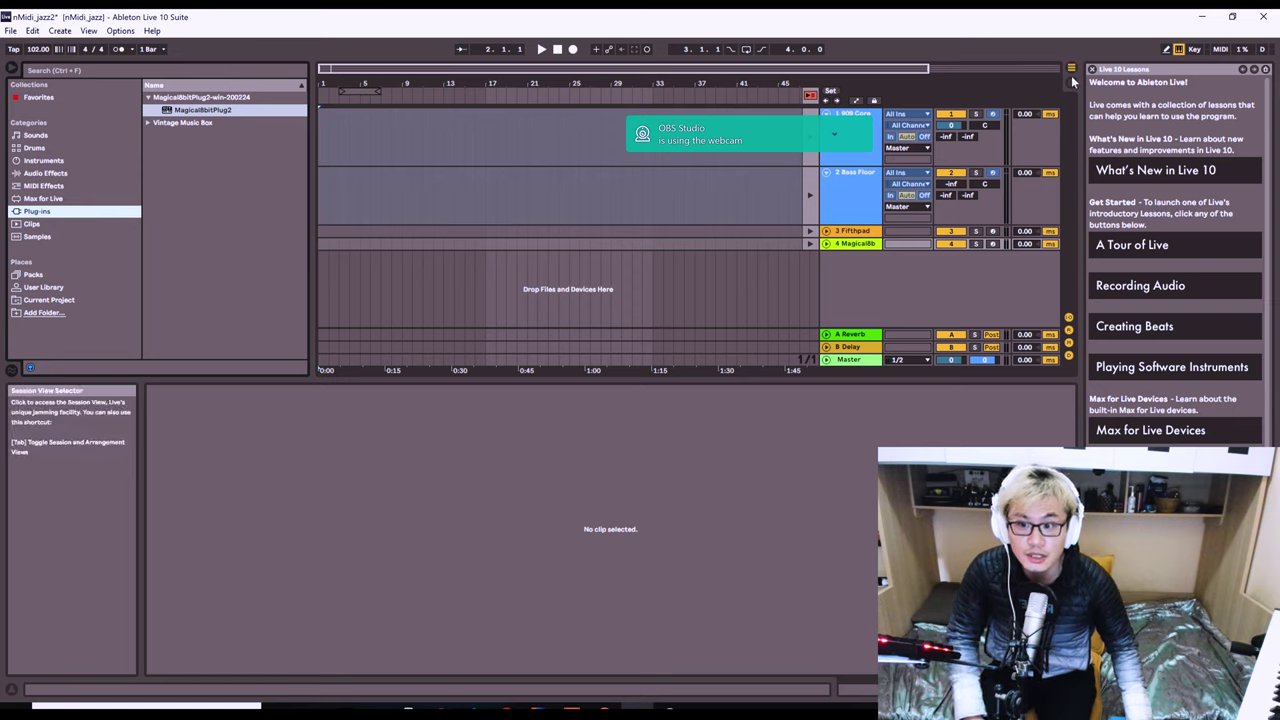
- Alternate between Session View and Arrangement View to compare their display options, ending in Session View
click(1071, 83)
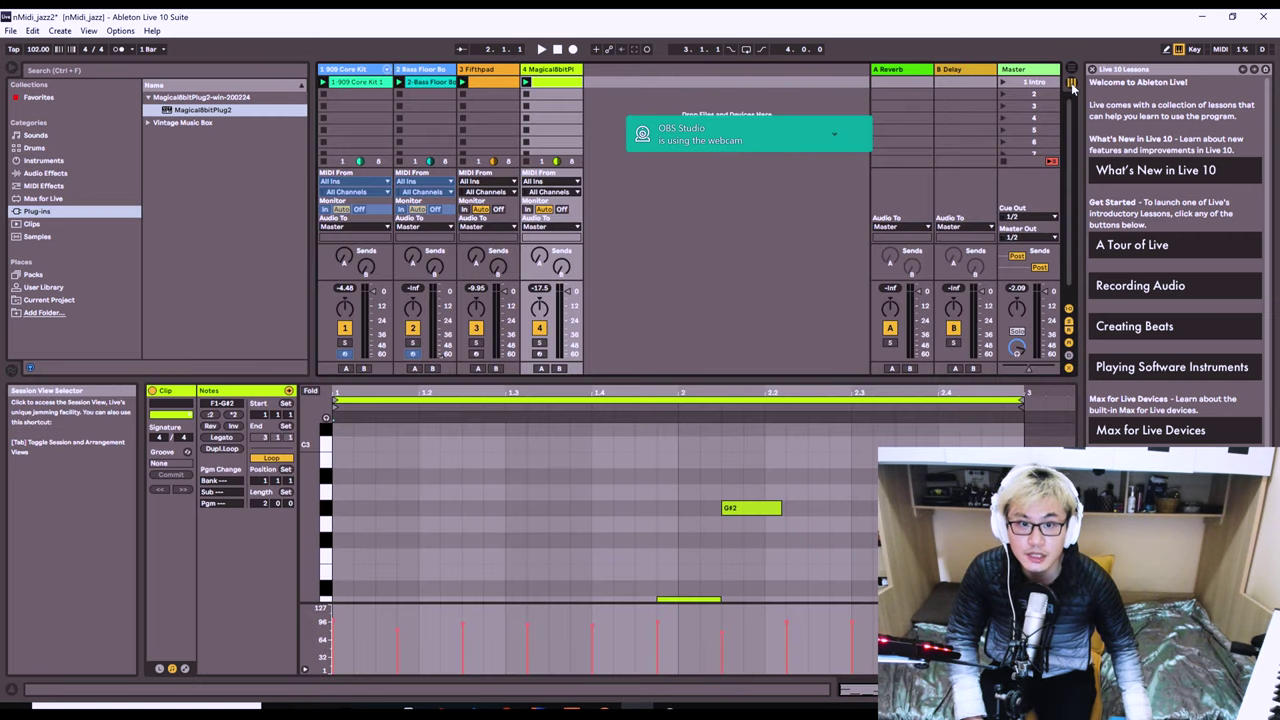
click(1072, 73)
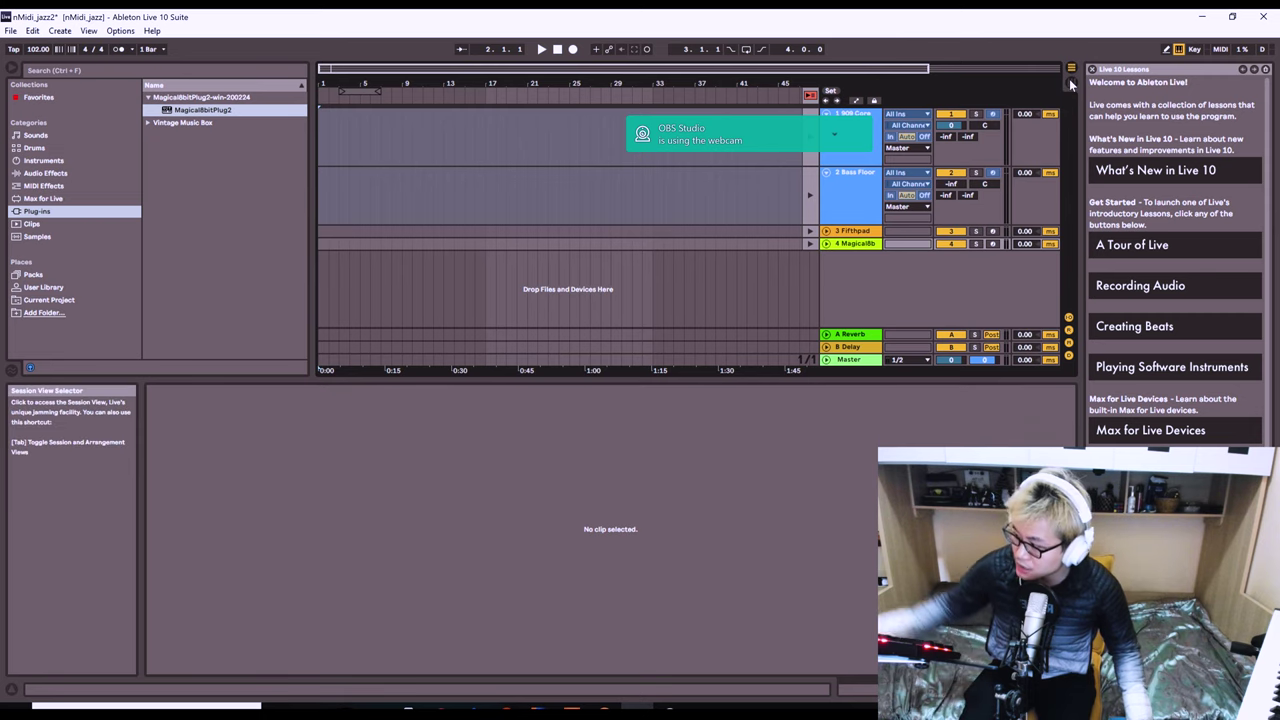
click(1071, 86)
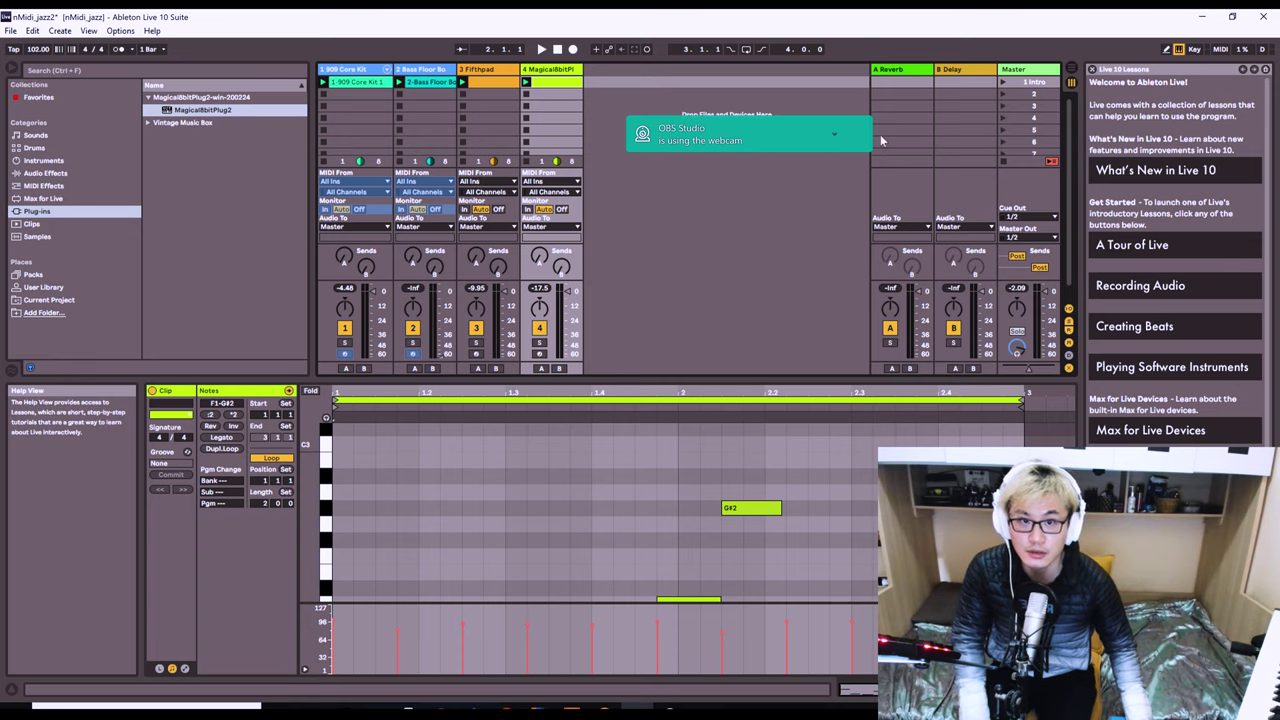
click(1073, 69)
click(1073, 83)
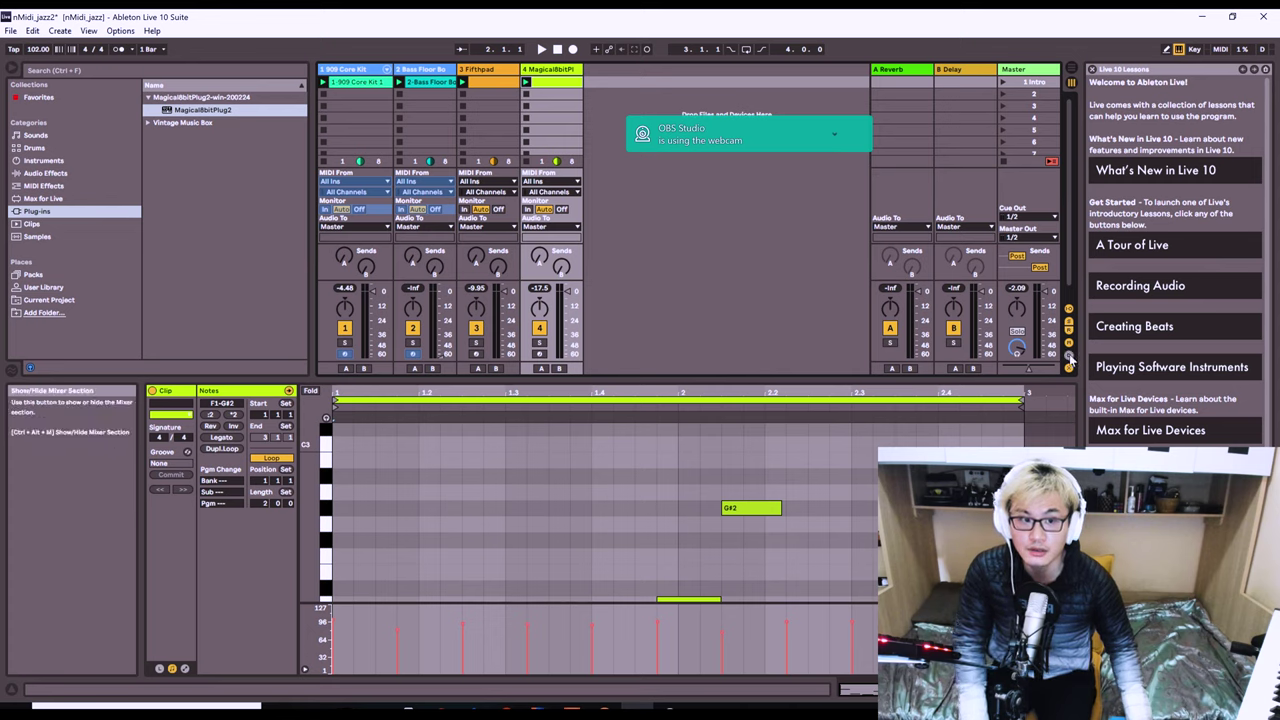
click(1072, 71)
click(1072, 86)
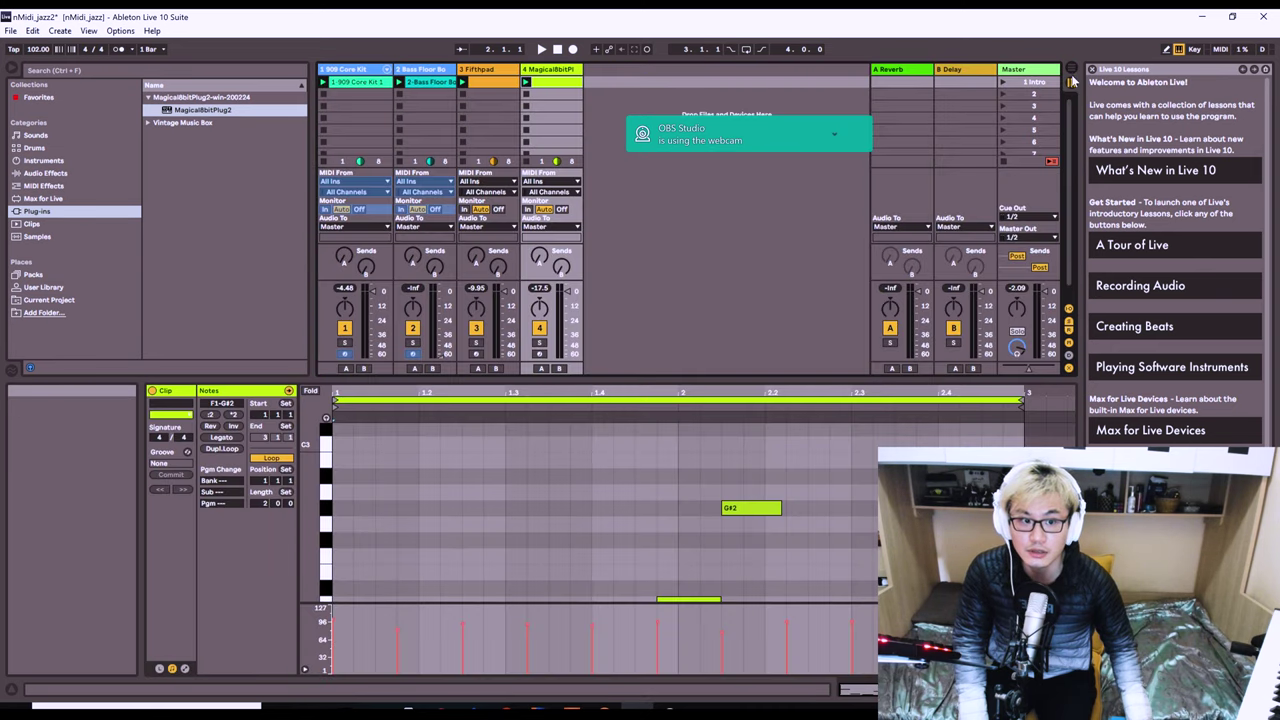
click(1072, 71)
click(1071, 84)
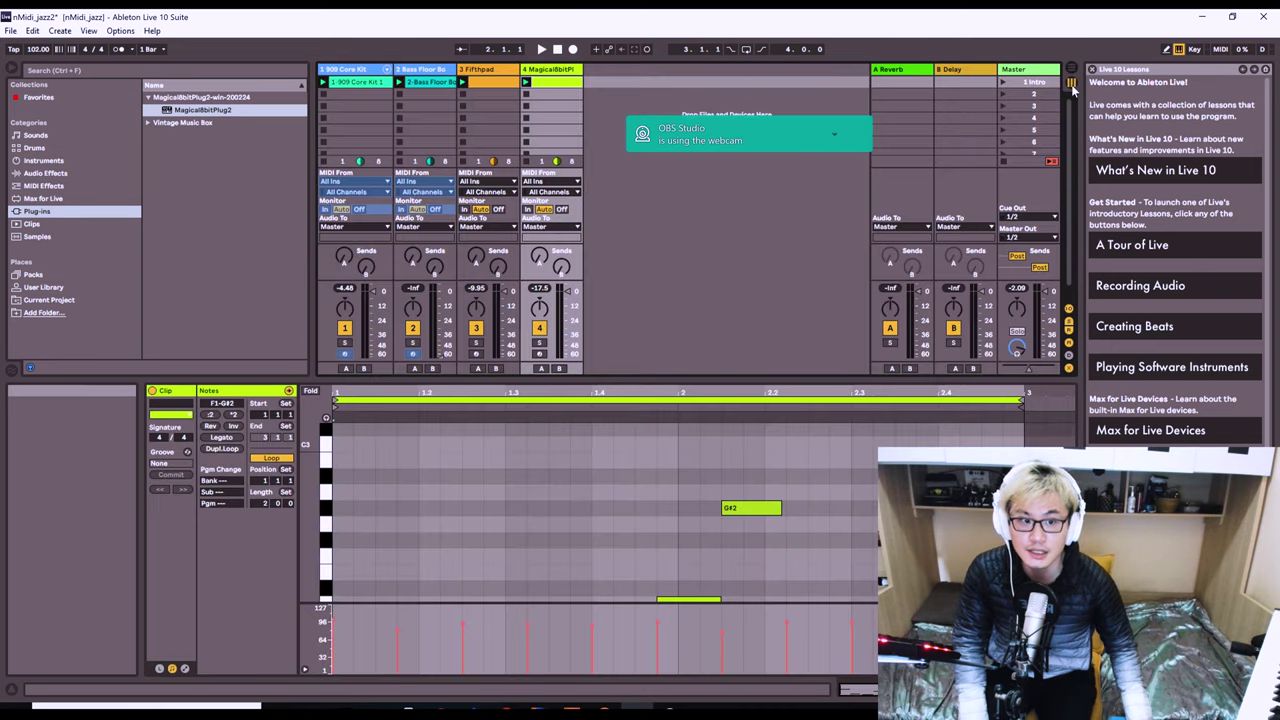
- Hide and restore the In/Out and Sends sections in Session View, and check the Reverb return's audio output options without changing them
click(1070, 311)
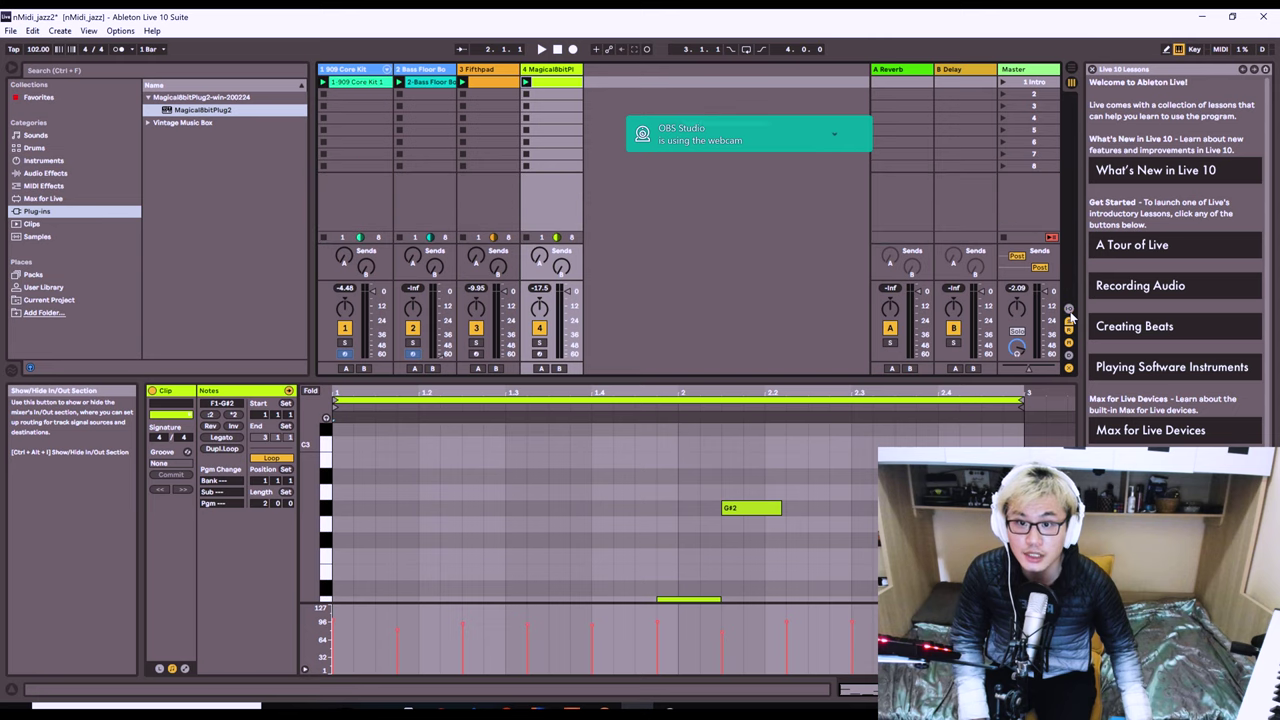
click(1070, 311)
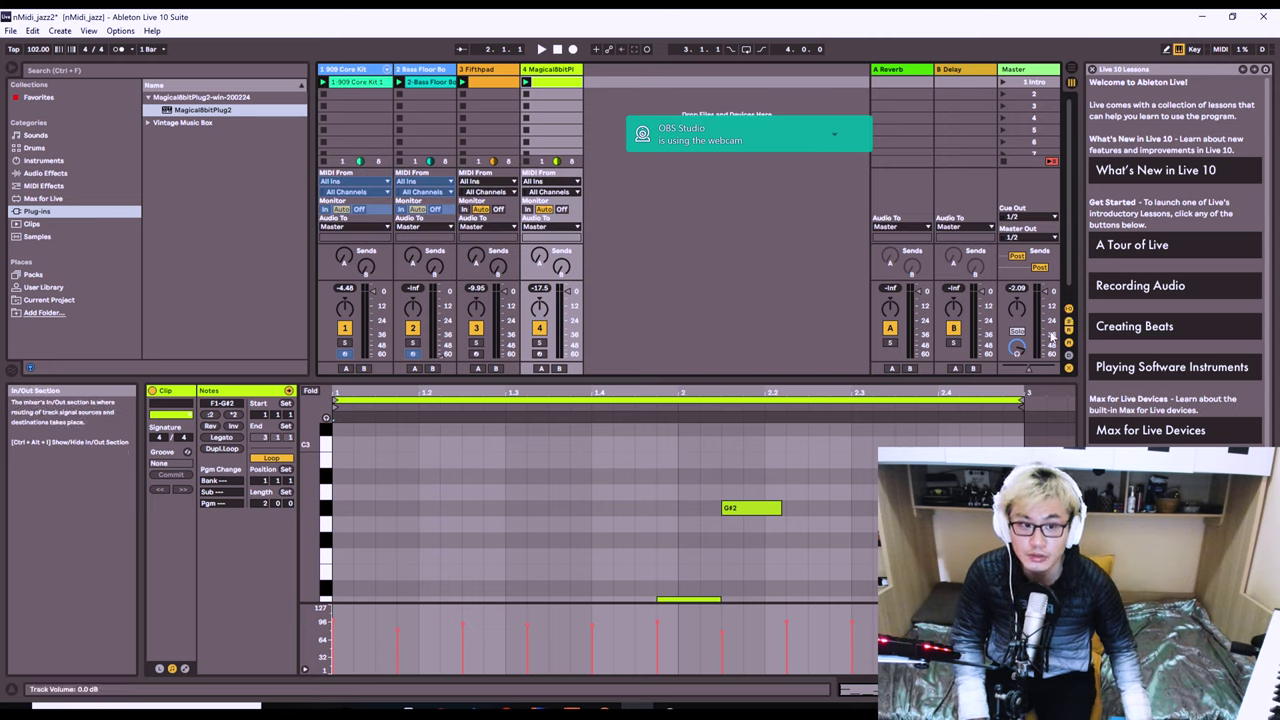
click(1069, 325)
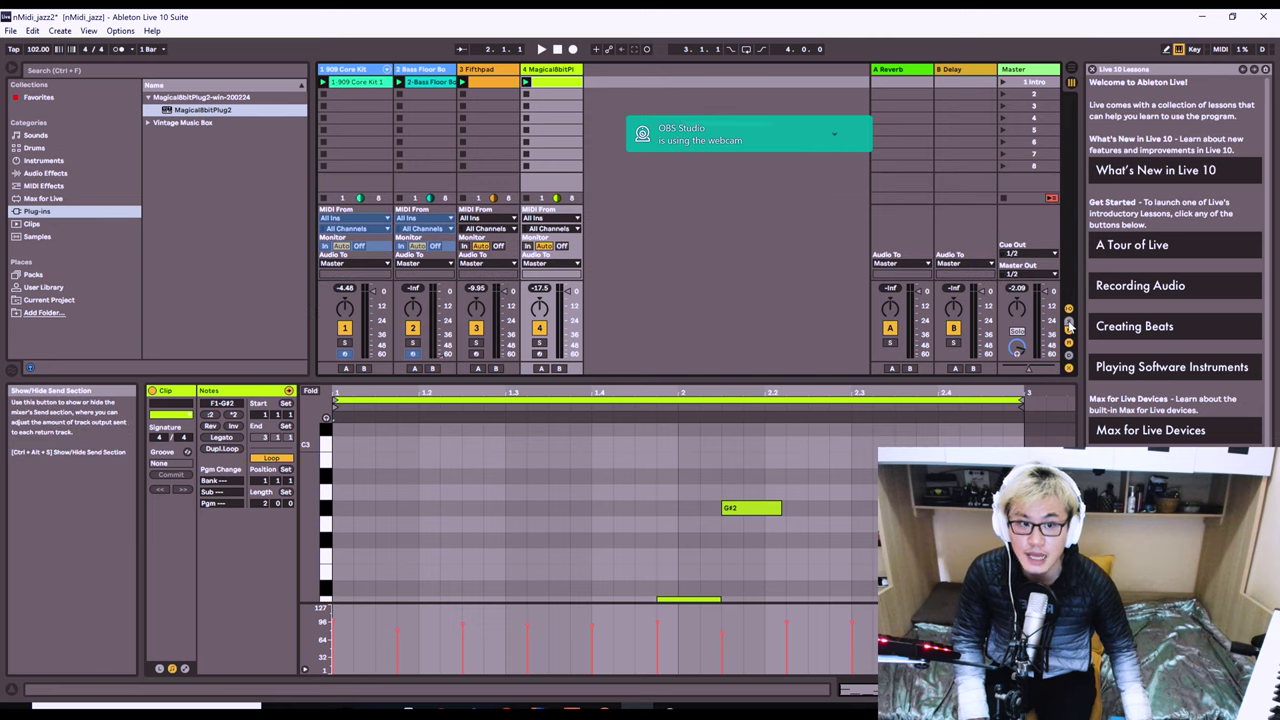
click(1069, 325)
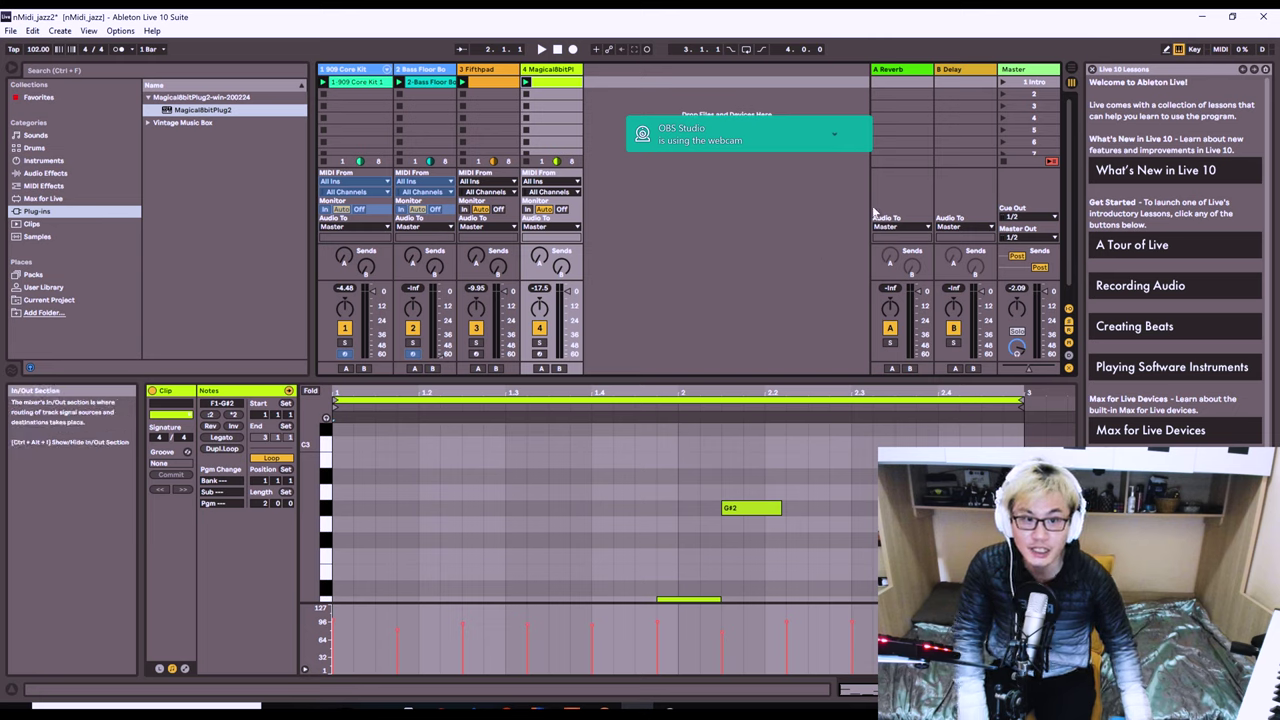
click(926, 228)
click(827, 197)
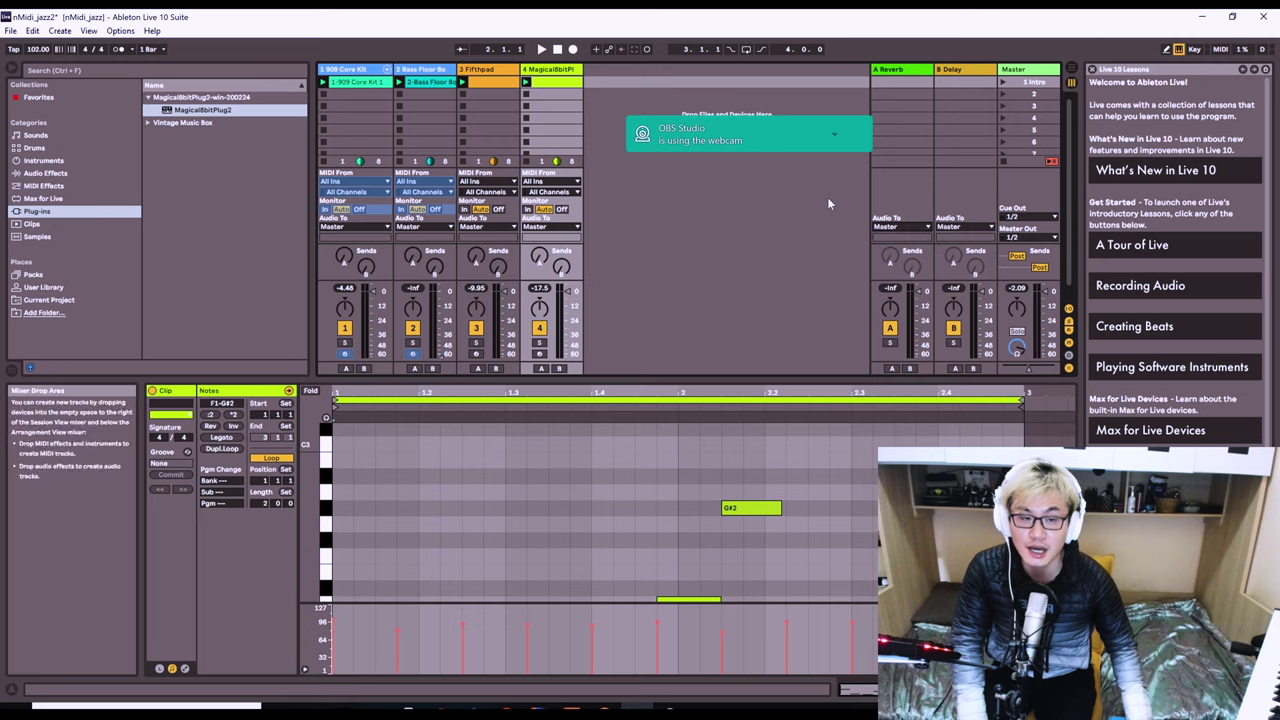
- Show and hide the track delays in Session View, and toggle the crossfader section off and on again
click(1069, 355)
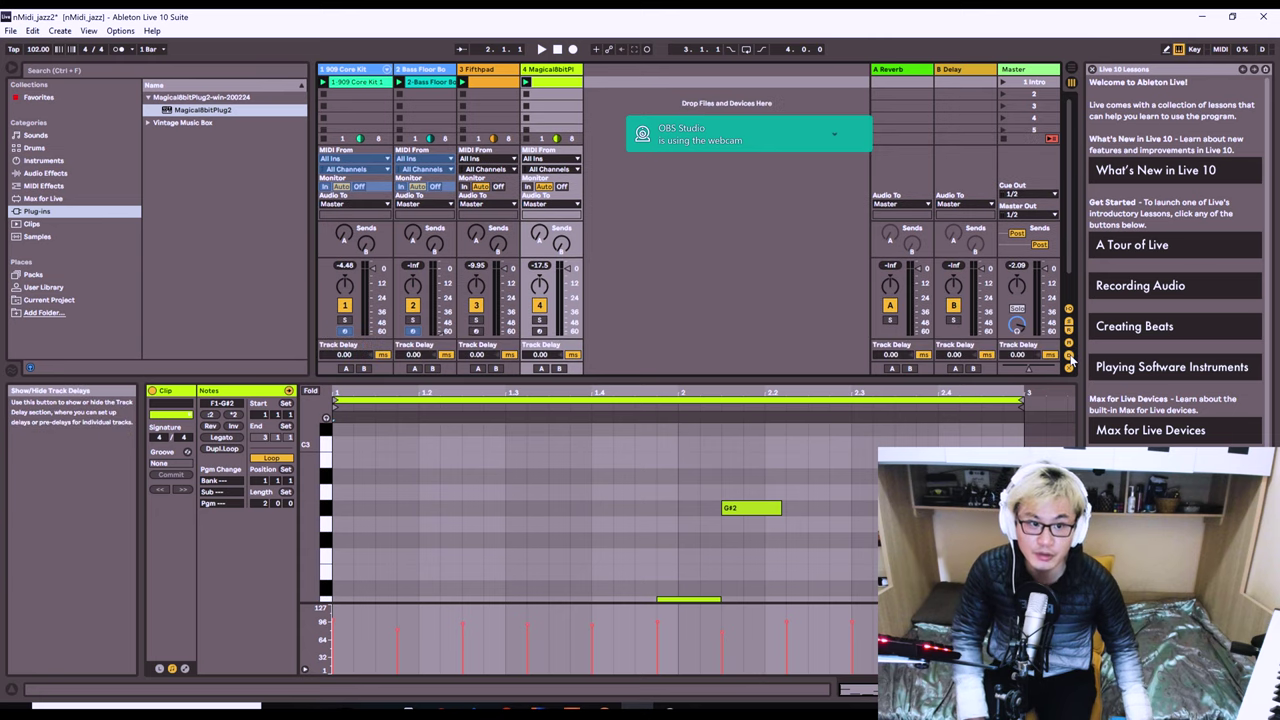
click(1069, 356)
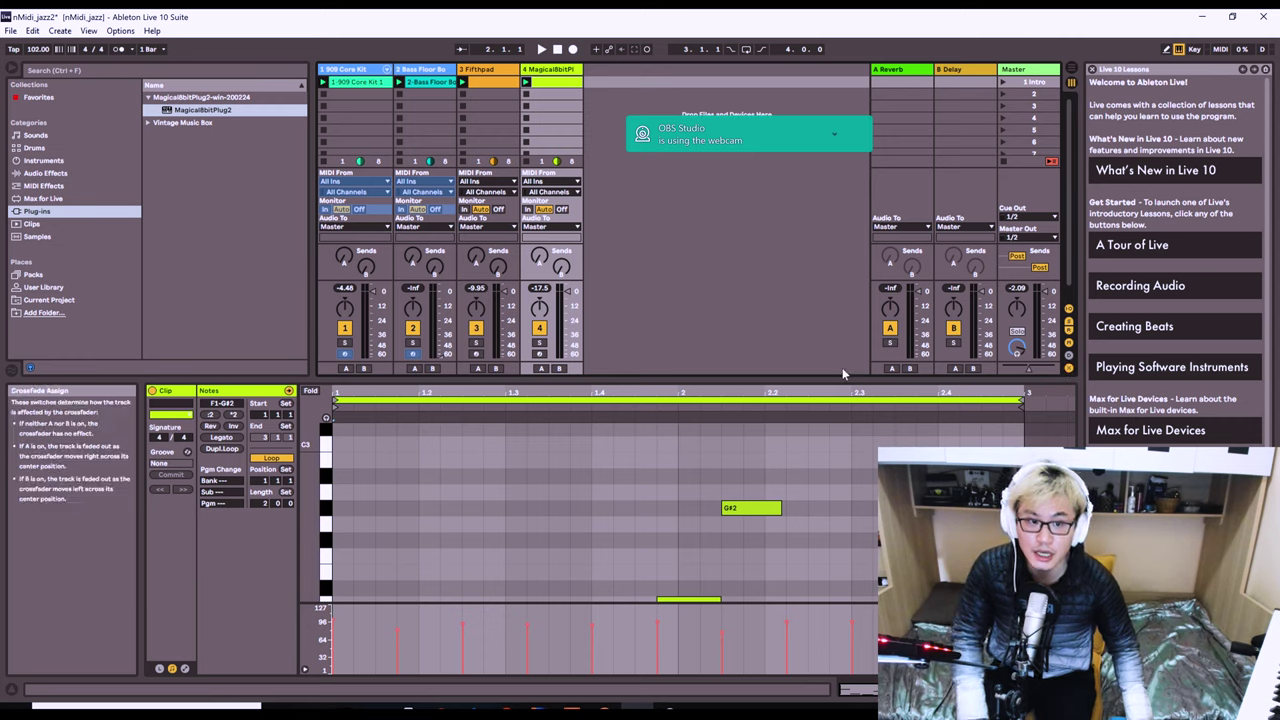
click(1069, 369)
click(1069, 369)
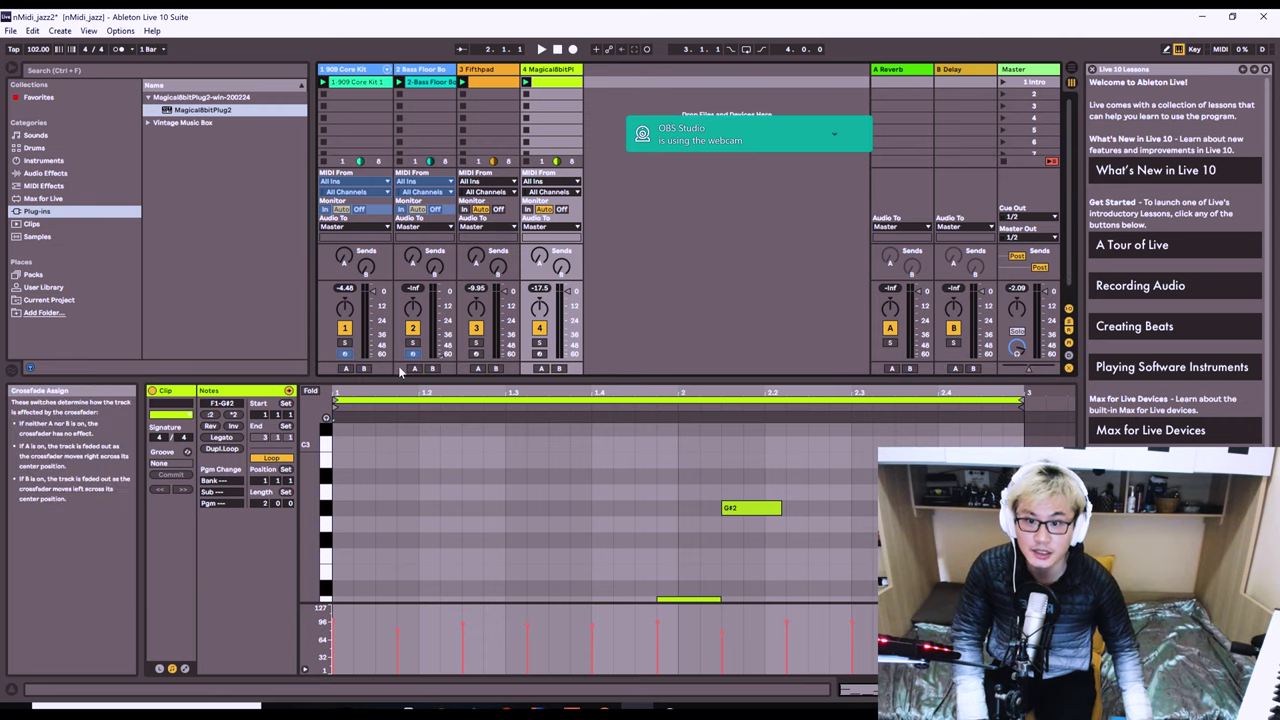